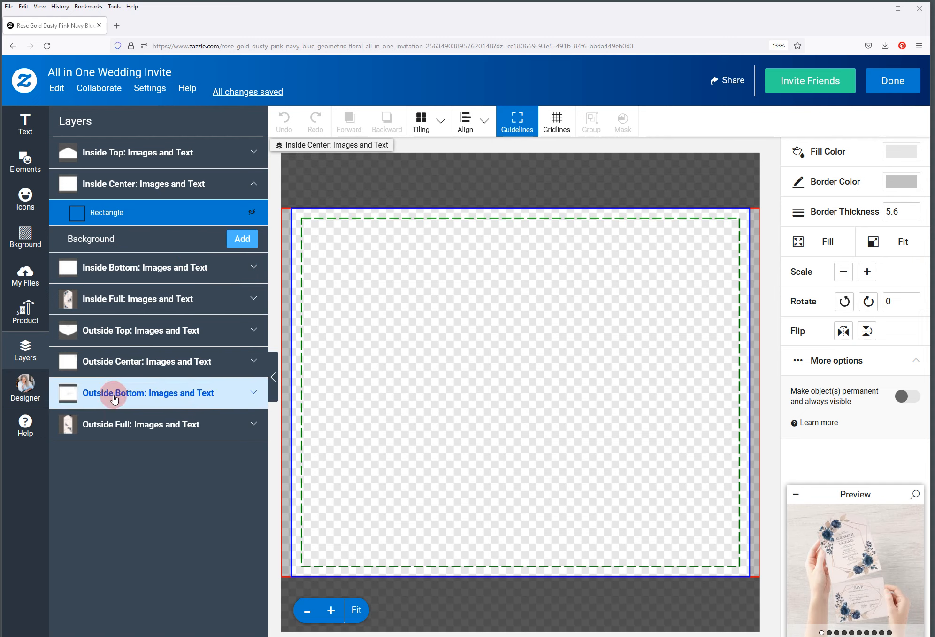
Expand the Inside Full layers, zoom in three steps on the card text, and select the text Group
left_click(76, 306)
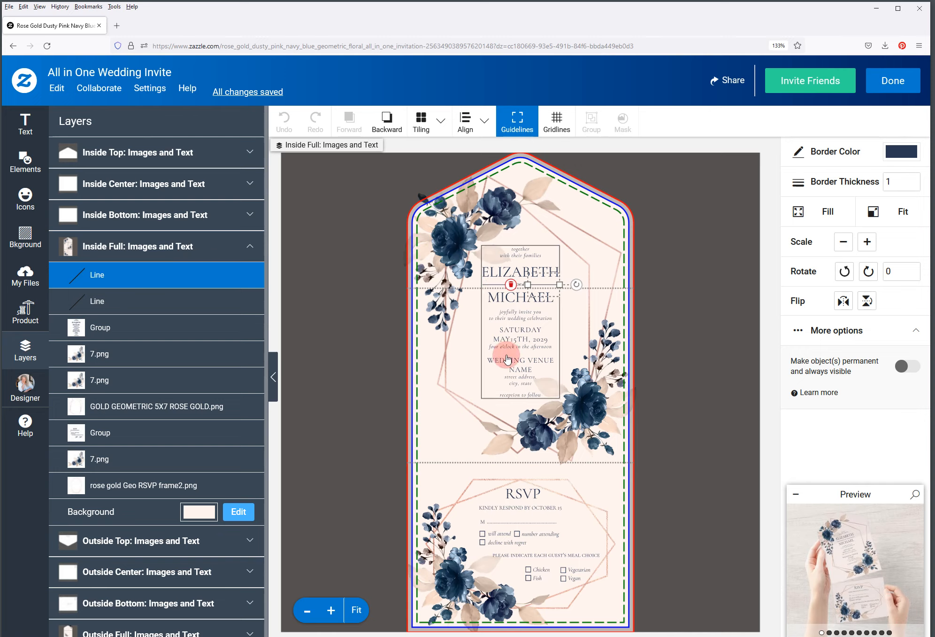
left_click(331, 611)
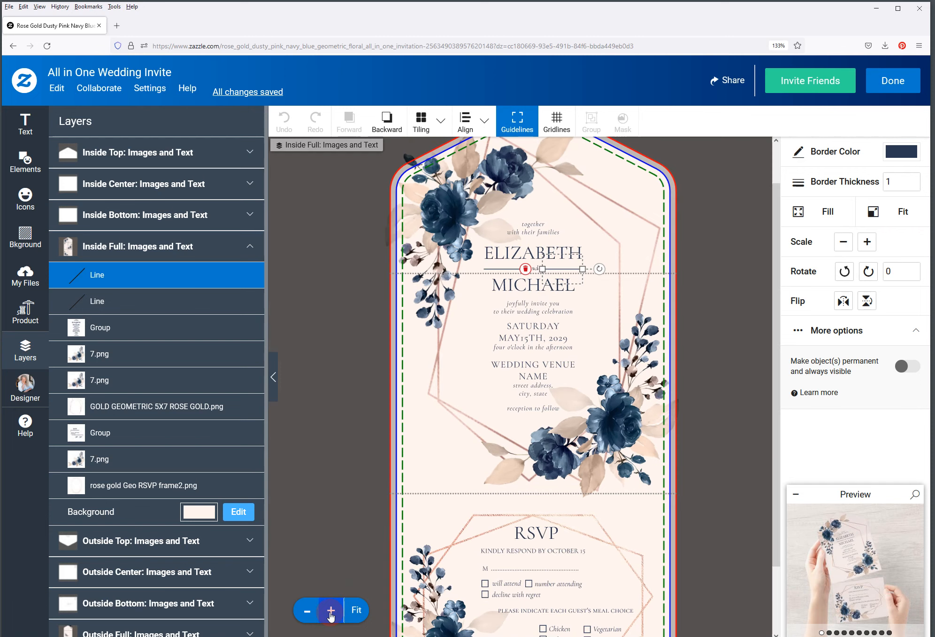
left_click(331, 610)
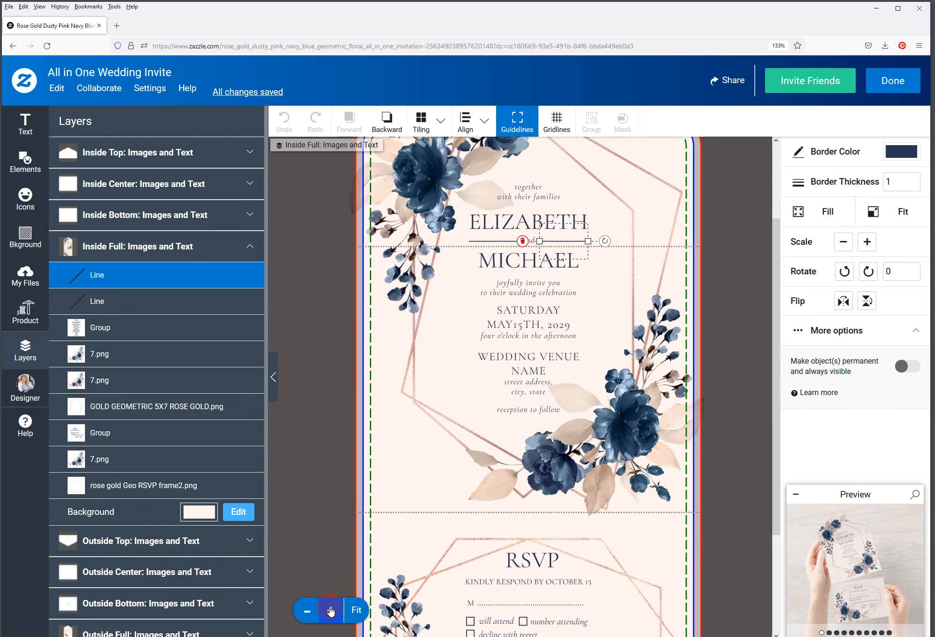
left_click(331, 610)
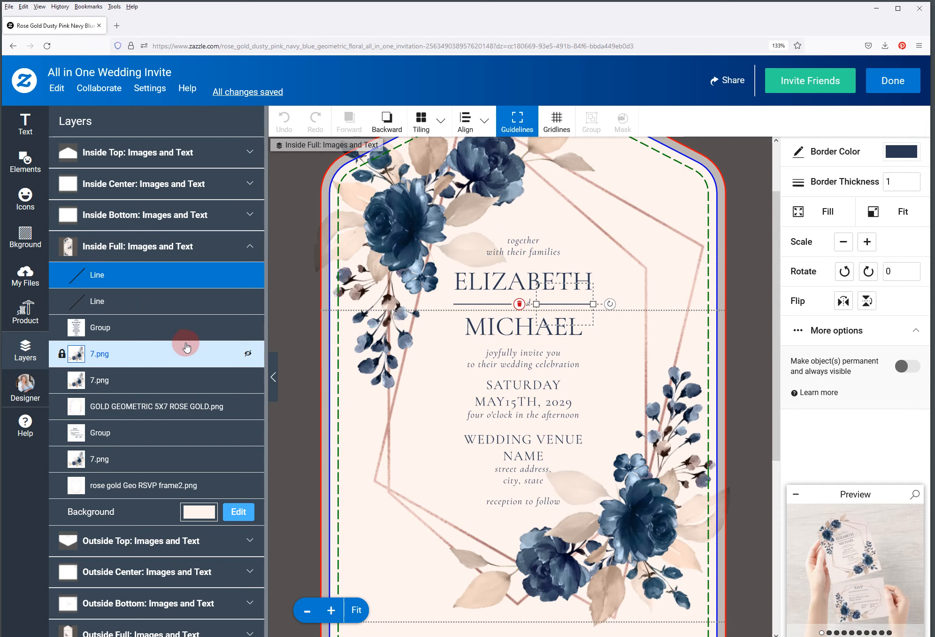
left_click(77, 330)
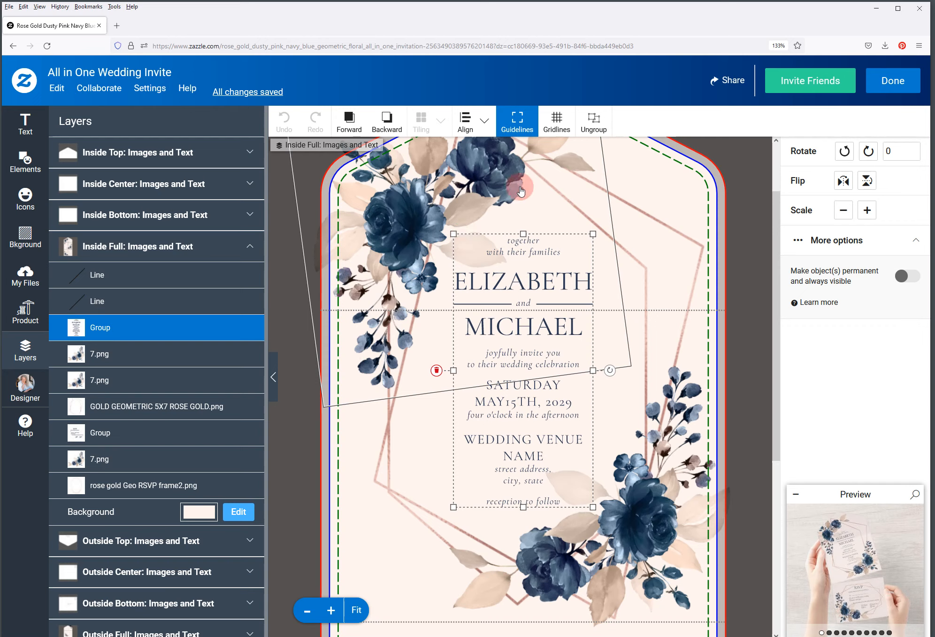
Ungroup the invitation text and select the 'together with their families' layer
left_click(594, 132)
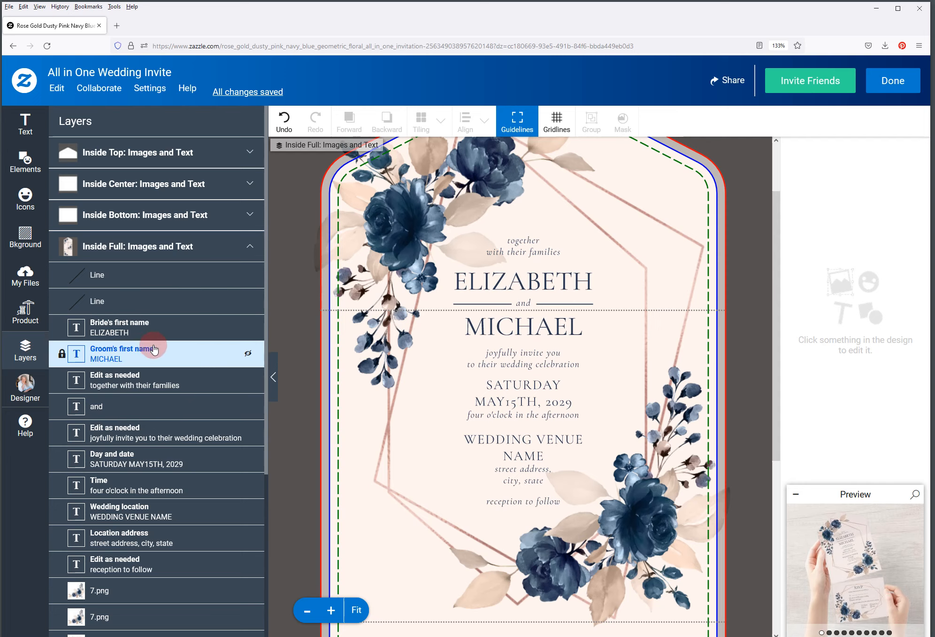
left_click(169, 381)
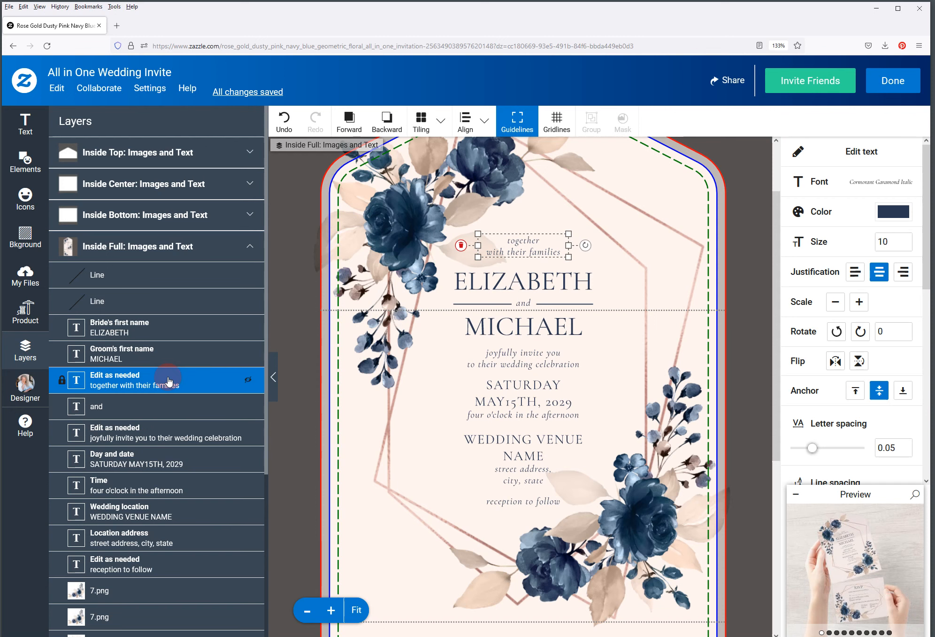
Replace the line with the parents' names, 'request the honor of your presence', 'at the wedding of their daughter'
left_click(856, 156)
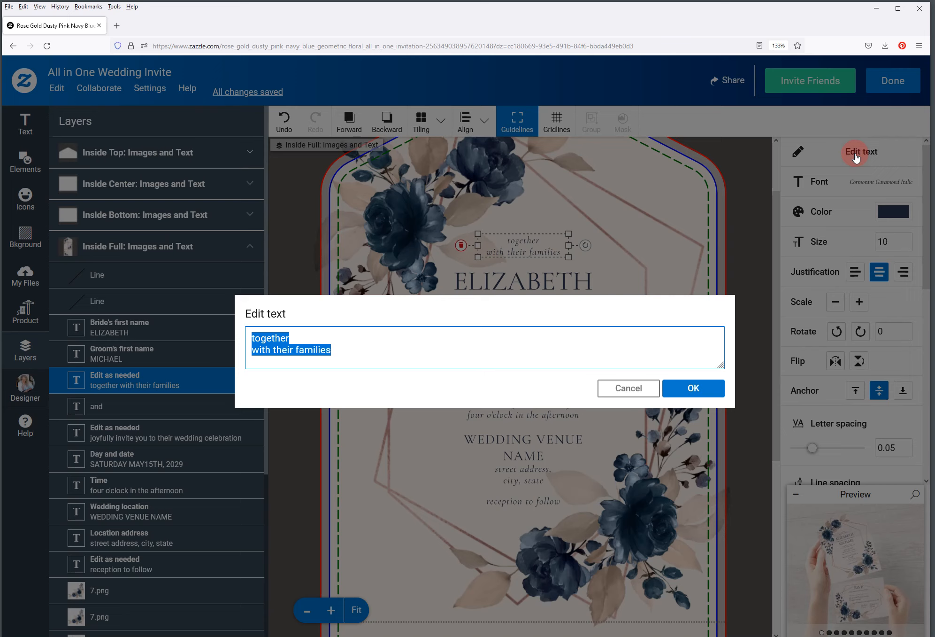
type("Mr. &")
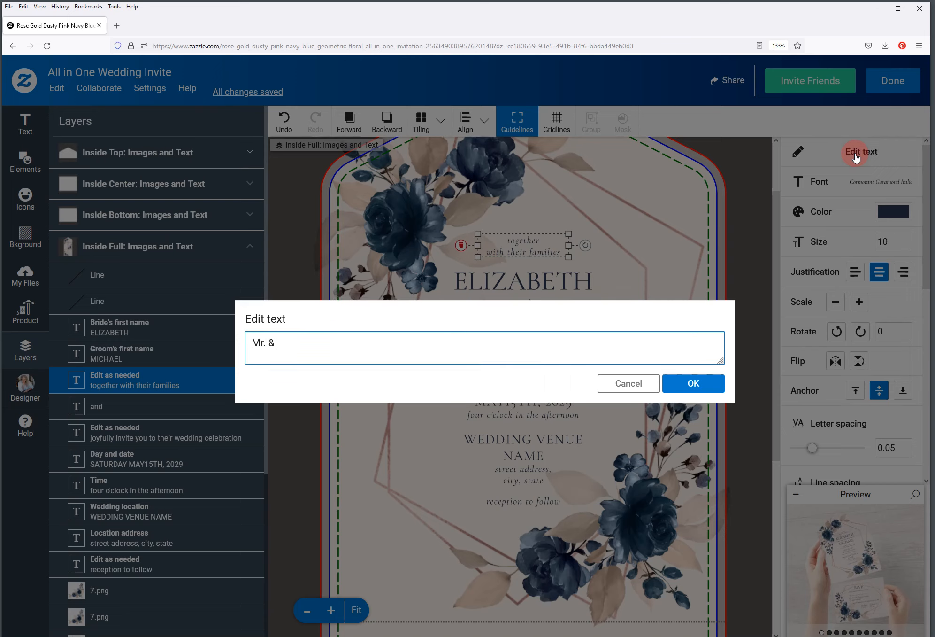
type(" Mrs. Johnson")
key("Return")
type("req")
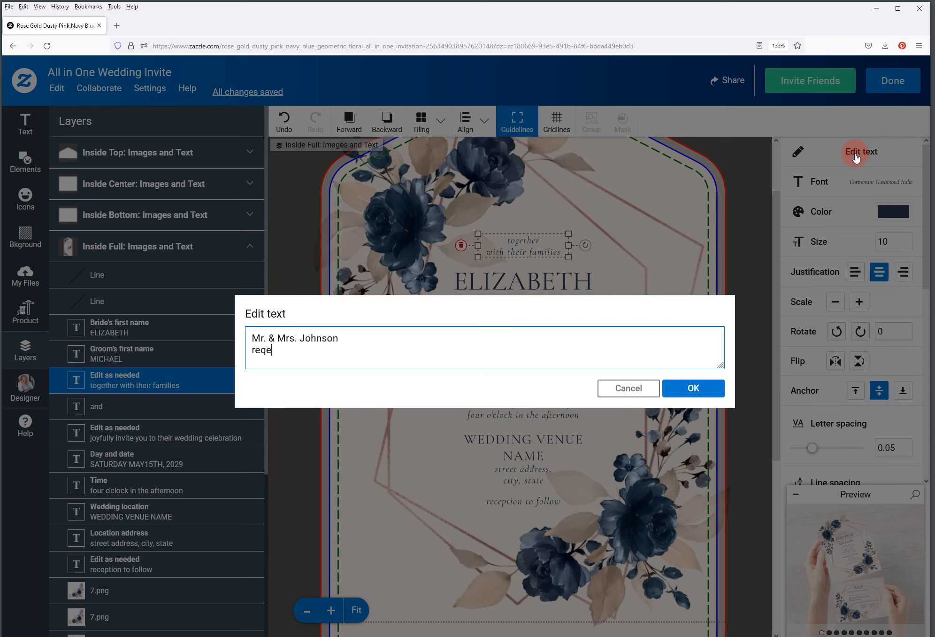
type("uest the hoo")
key("BackSpace")
type("nor of your presence")
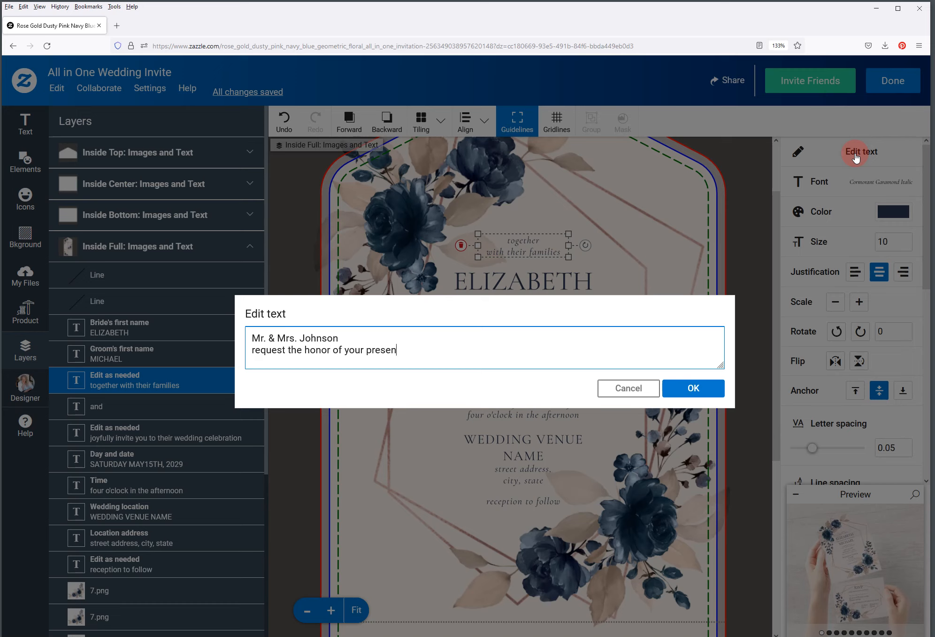
key("Return")
type("at the wedding")
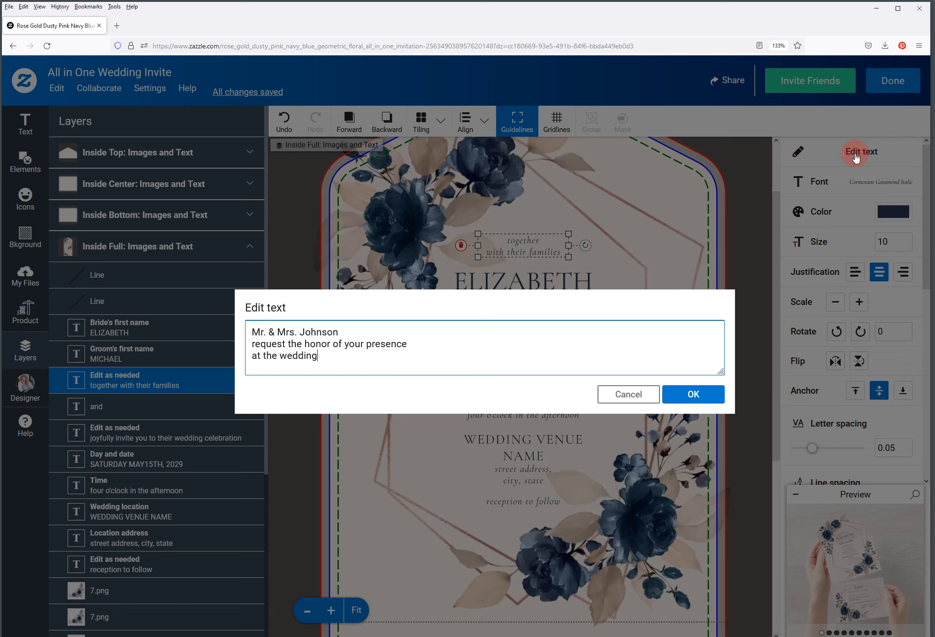
type(" of their daughter")
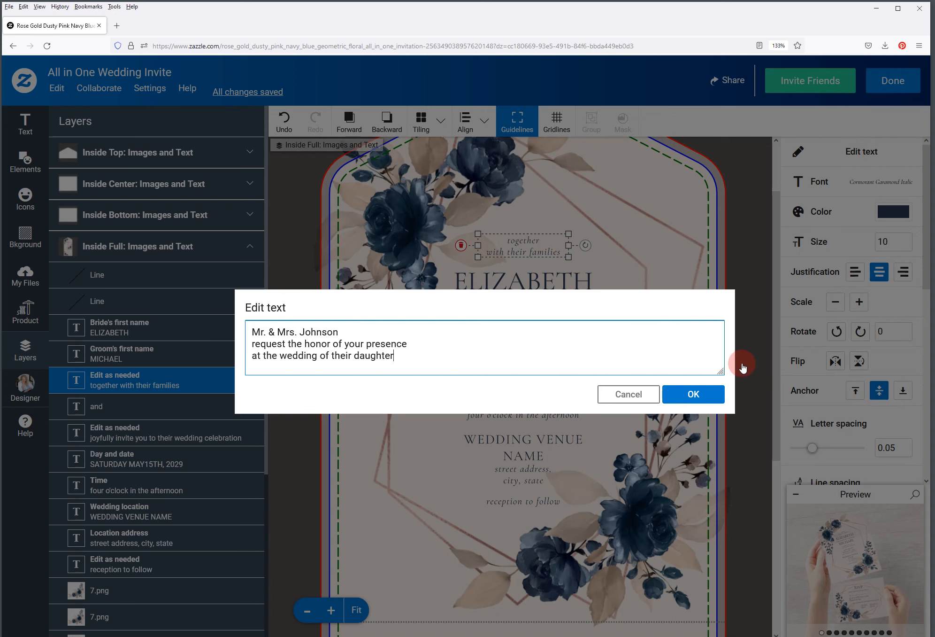
left_click(694, 393)
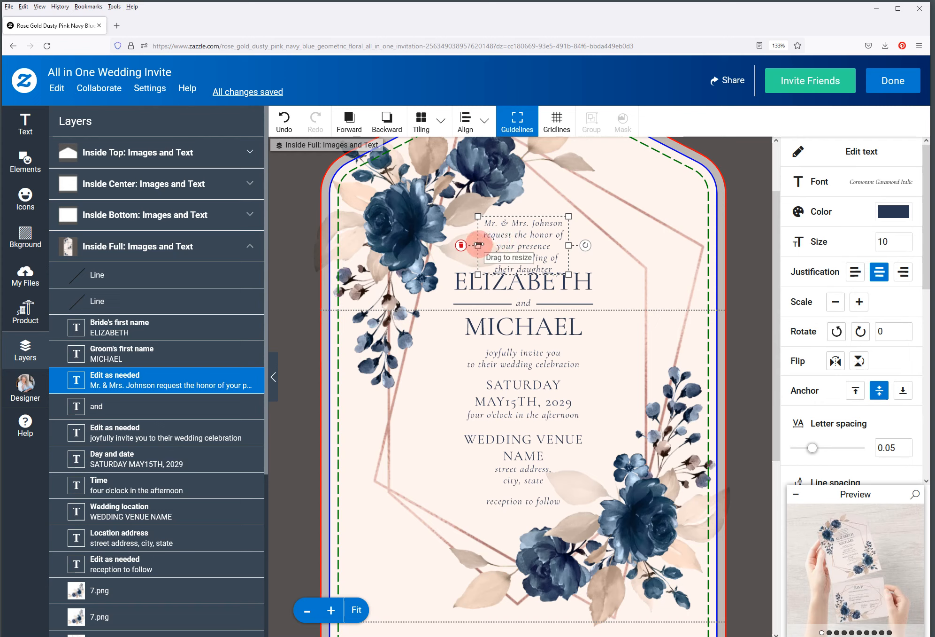
Widen the greeting text box on both sides, then select the Bride's first name layer
left_click_drag(478, 244, 450, 245)
left_click_drag(568, 245, 596, 245)
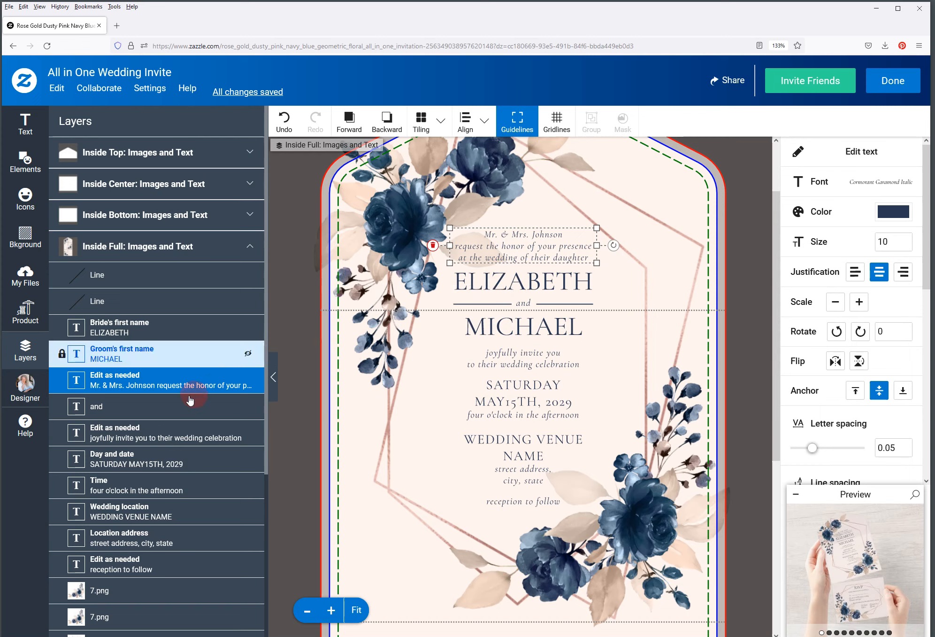
left_click(146, 332)
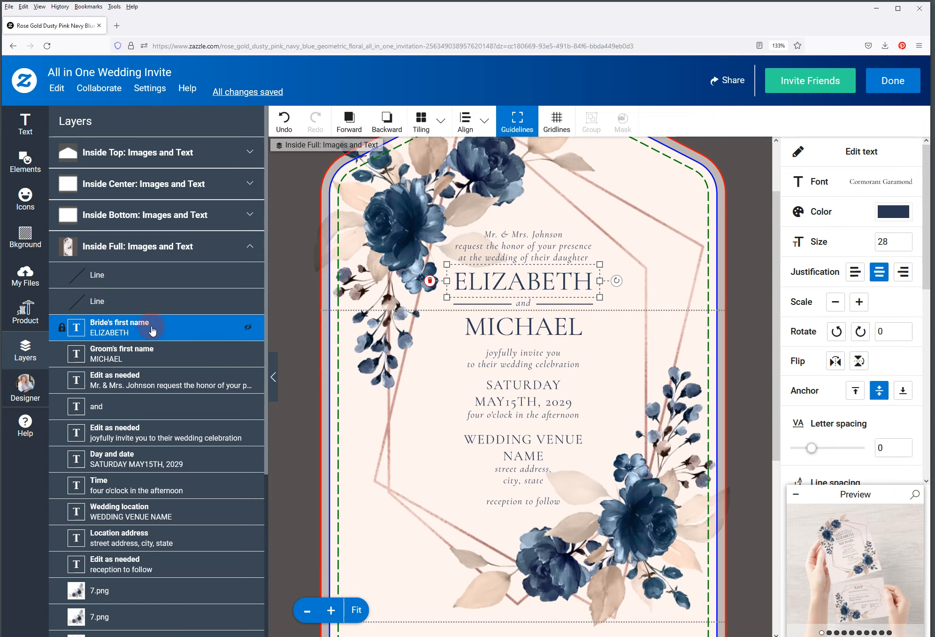
left_click(858, 164)
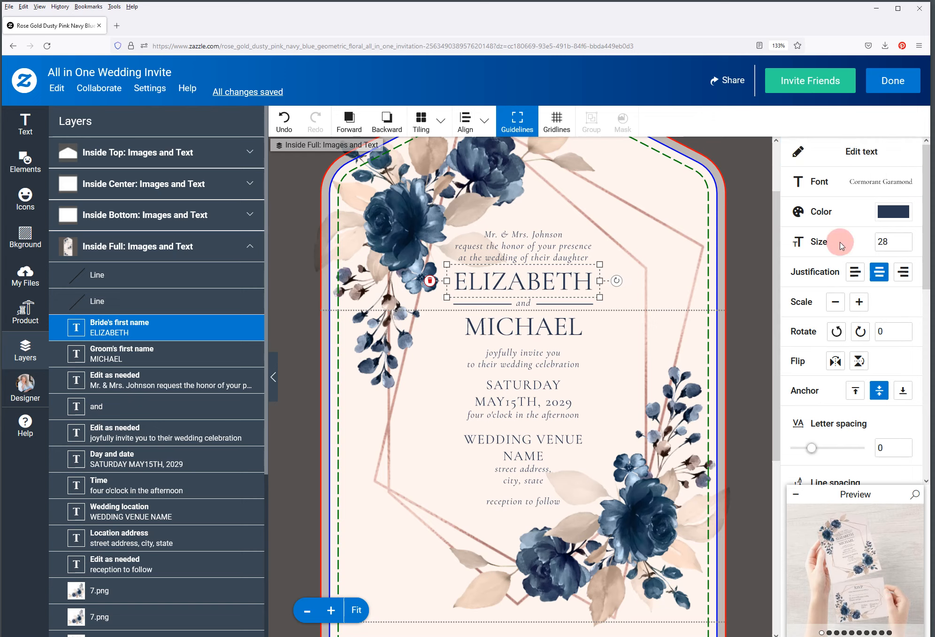
Set the bride's name text size to 18
left_click_drag(882, 241, 876, 242)
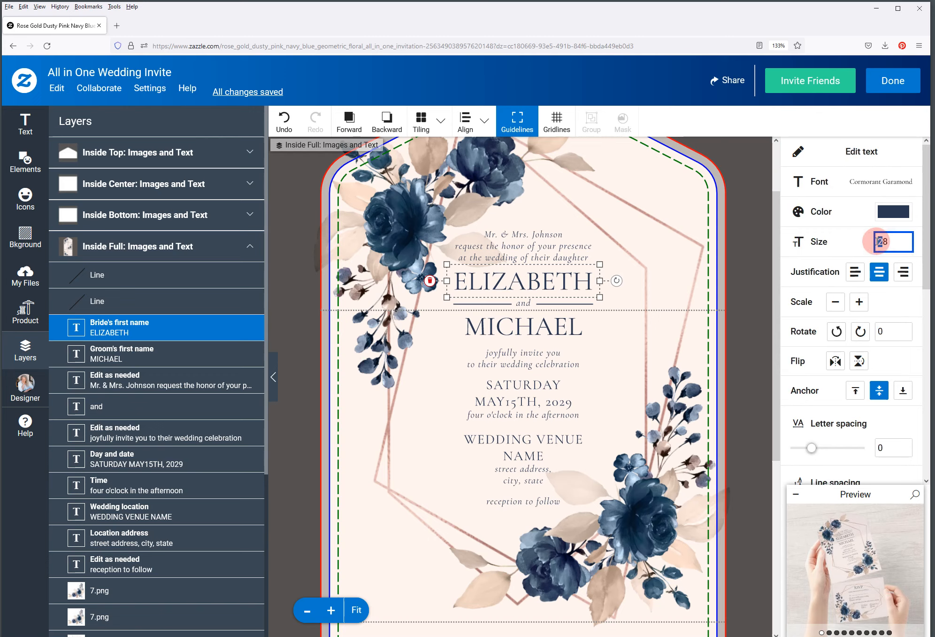
type("1")
key("Return")
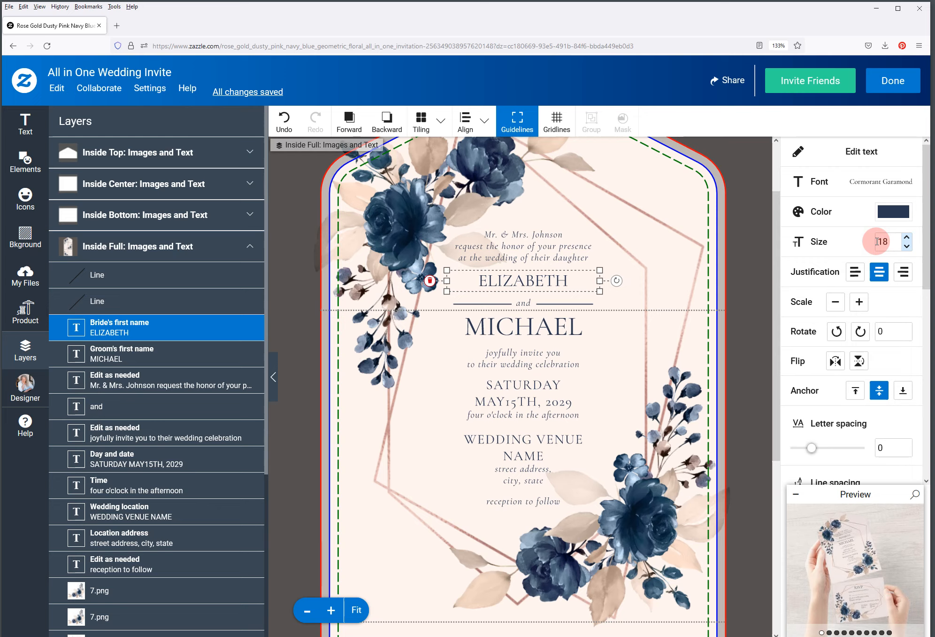
Extend the bride's first name with her middle and family names in capitals
left_click(849, 158)
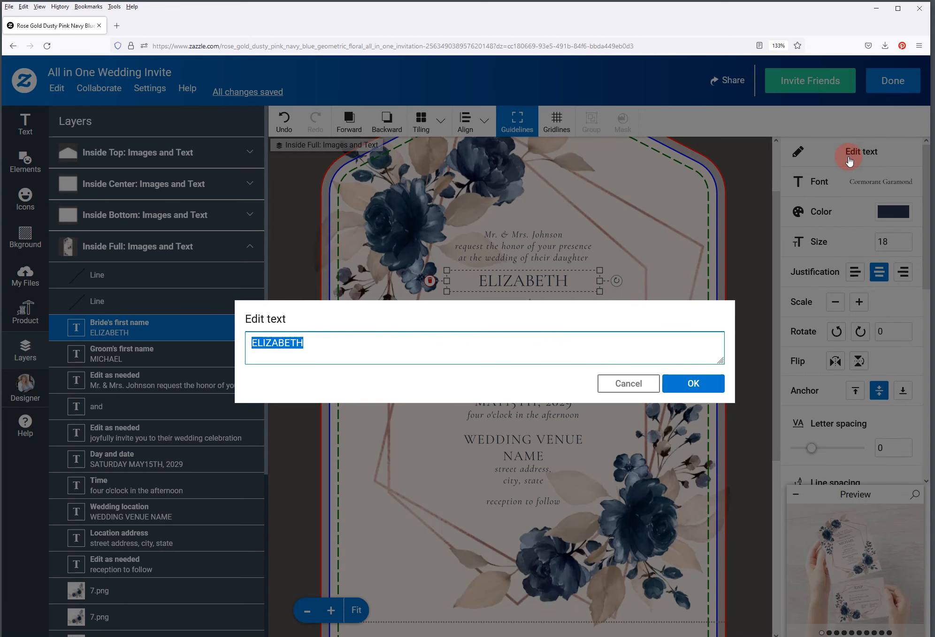
key("Right")
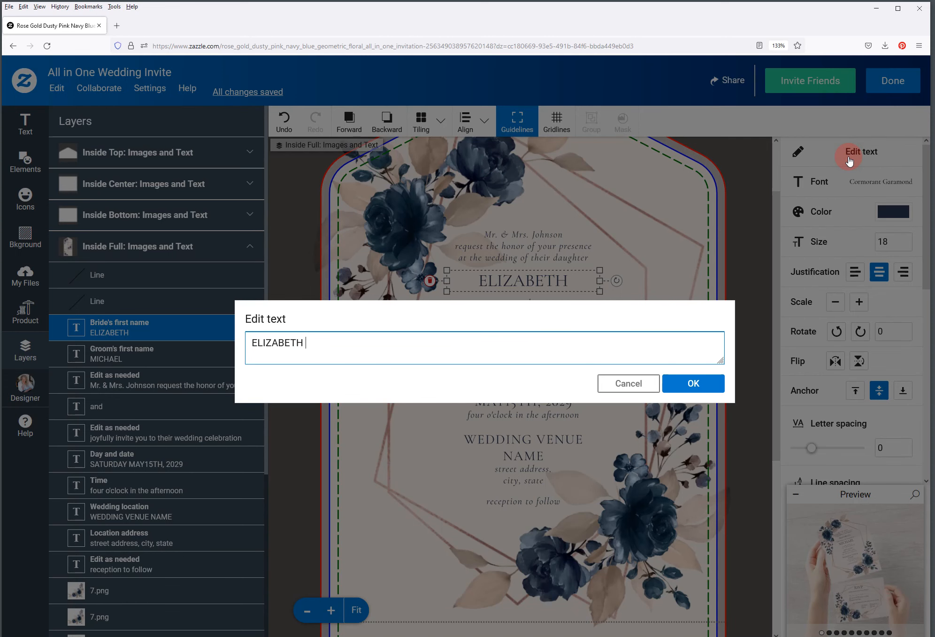
type("ann")
key("BackSpace")
key("BackSpace")
key("BackSpace")
left_click(699, 384)
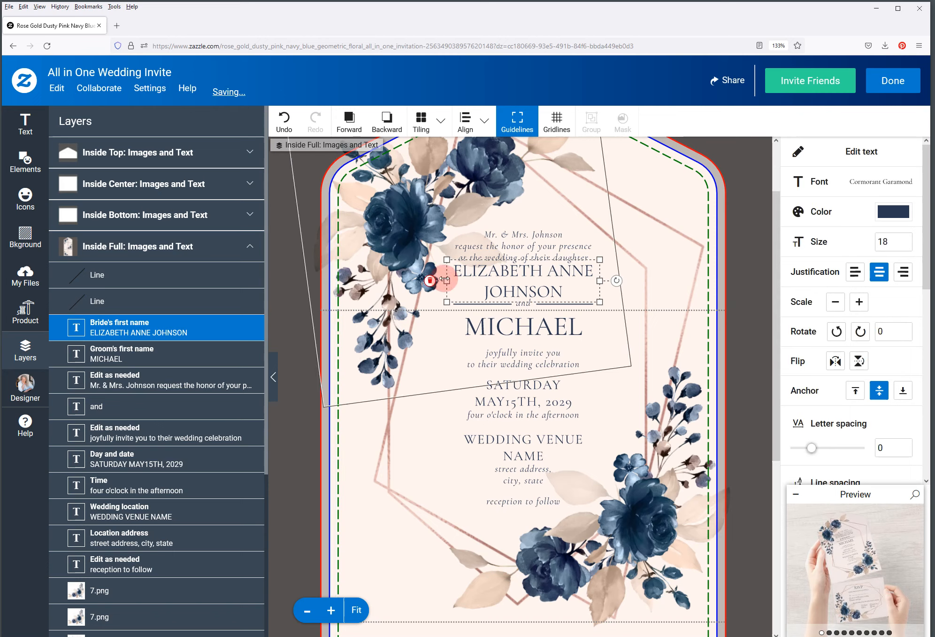
Stretch the bride's name box left and right until the full name fits one centred line
left_click_drag(444, 280, 413, 282)
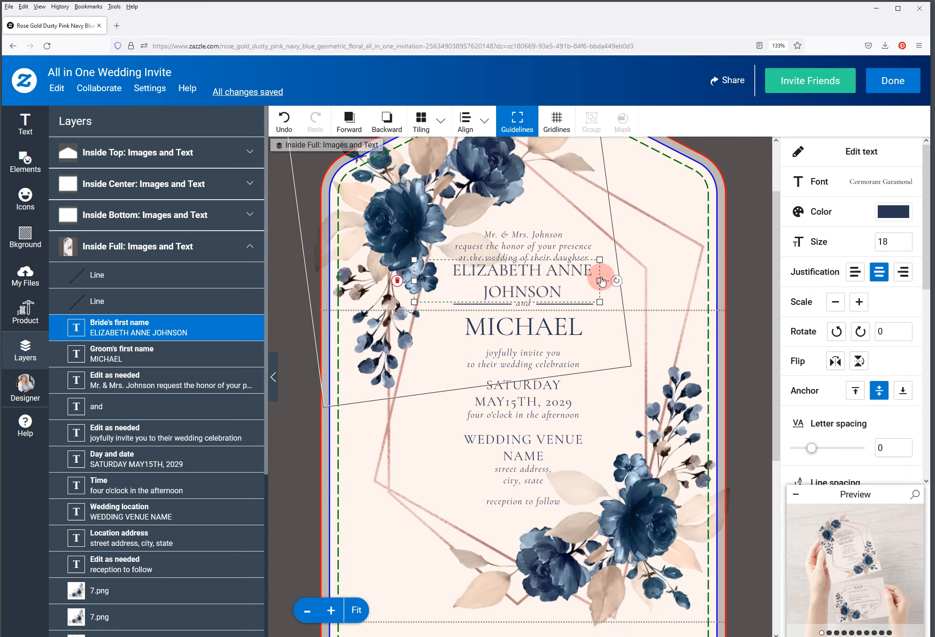
left_click_drag(600, 280, 642, 285)
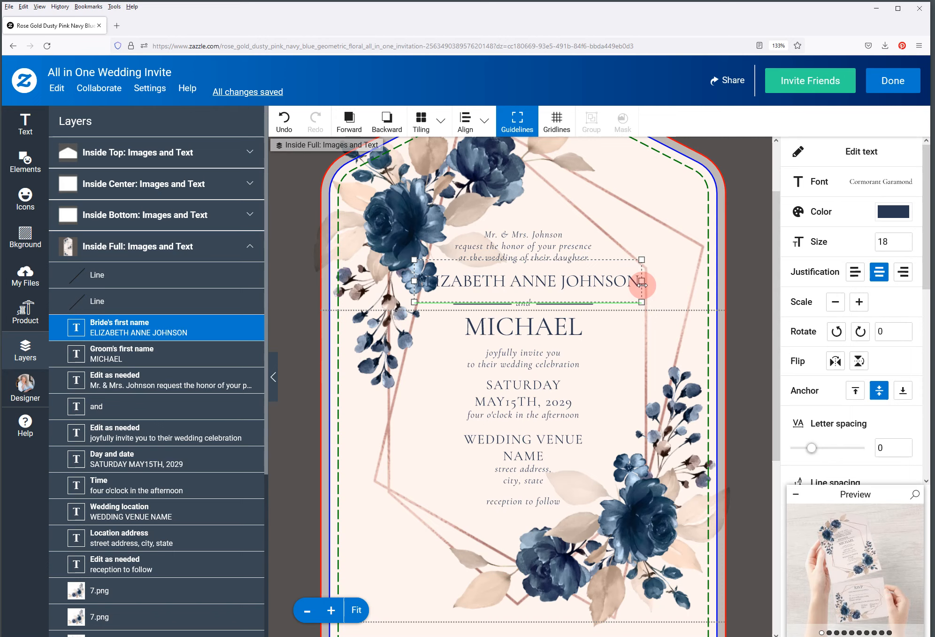
left_click_drag(642, 284, 631, 284)
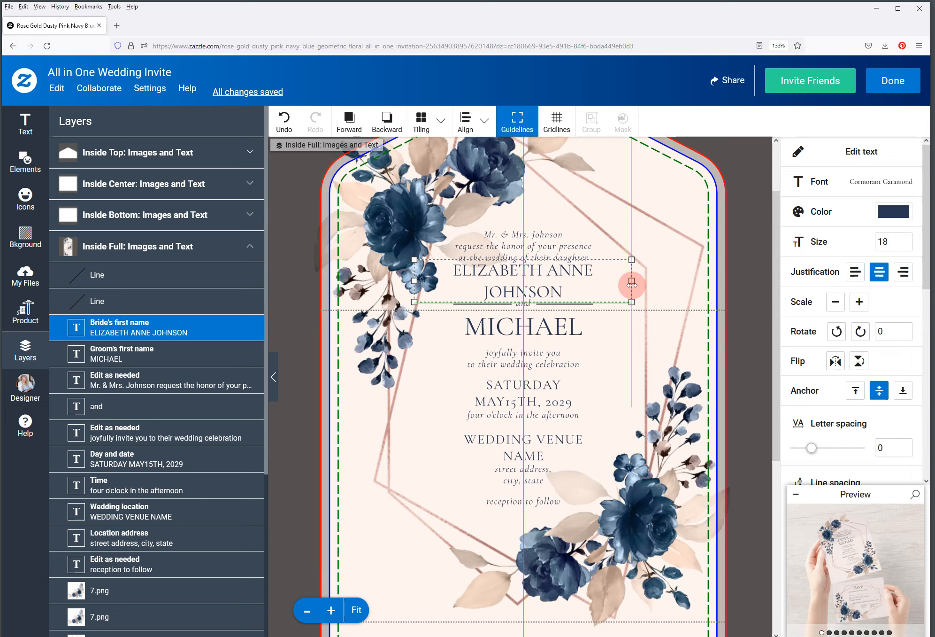
left_click_drag(632, 284, 637, 280)
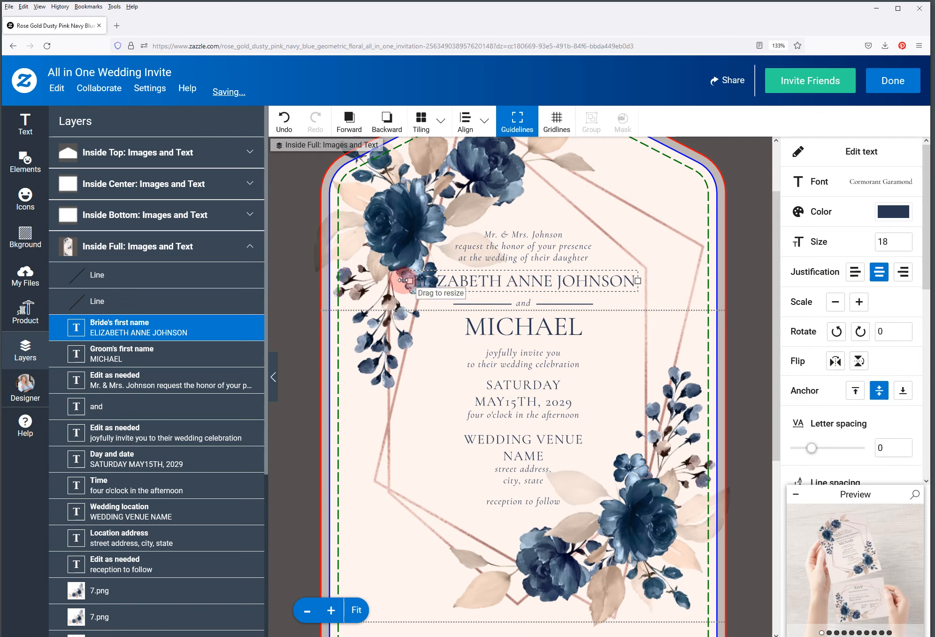
left_click_drag(409, 281, 402, 281)
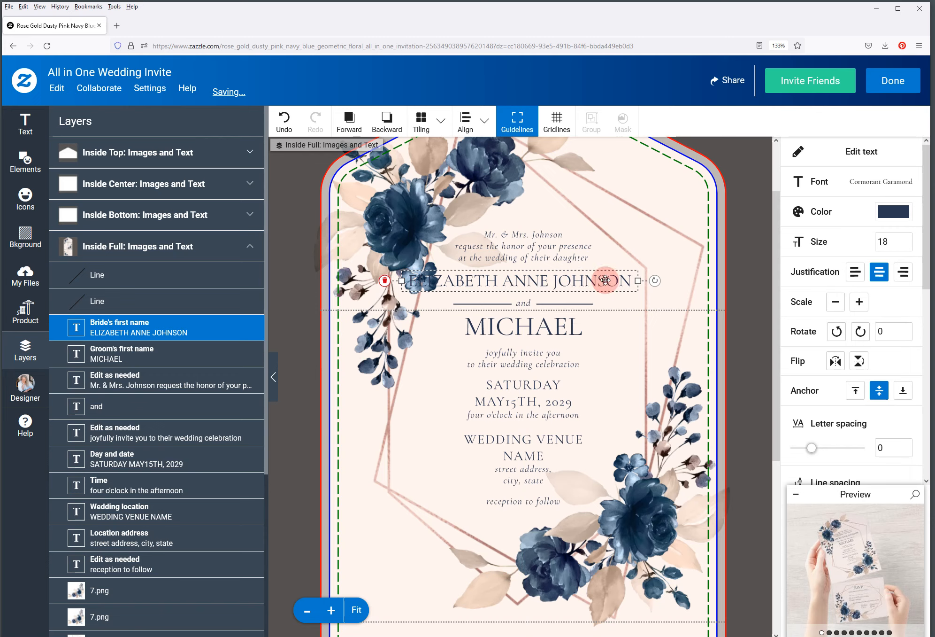
left_click_drag(605, 280, 608, 280)
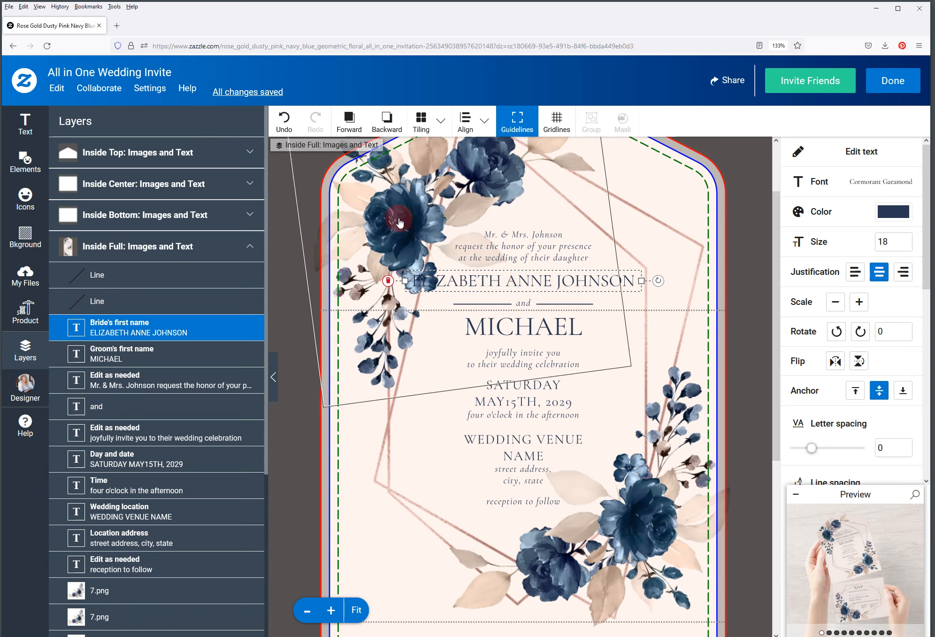
Scroll the Layers panel and try the 7.png floral layers, ending on the top-left floral image
scroll(131, 298, "down", 1)
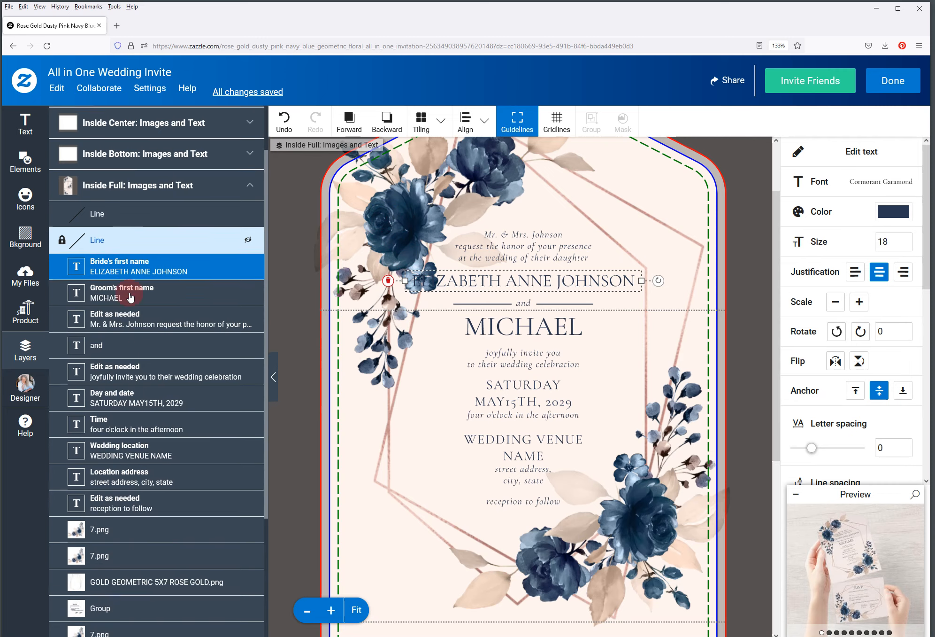
scroll(131, 297, "down", 3)
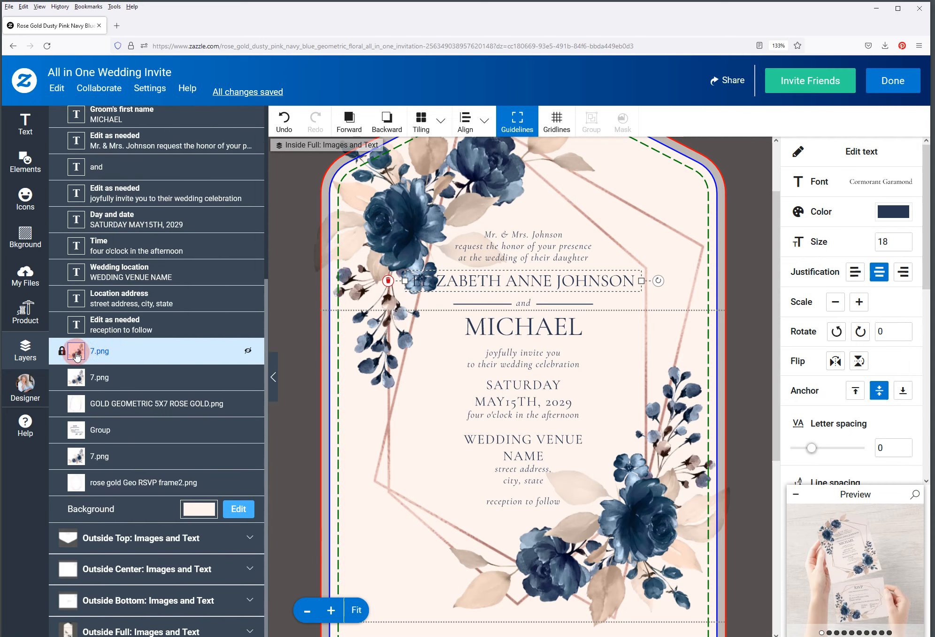
left_click(122, 355)
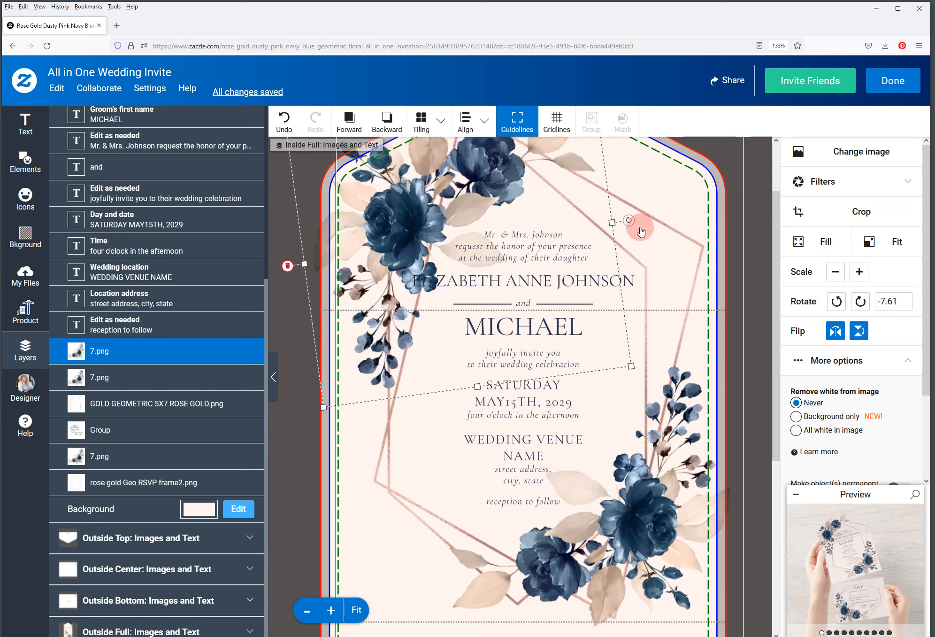
left_click(133, 378)
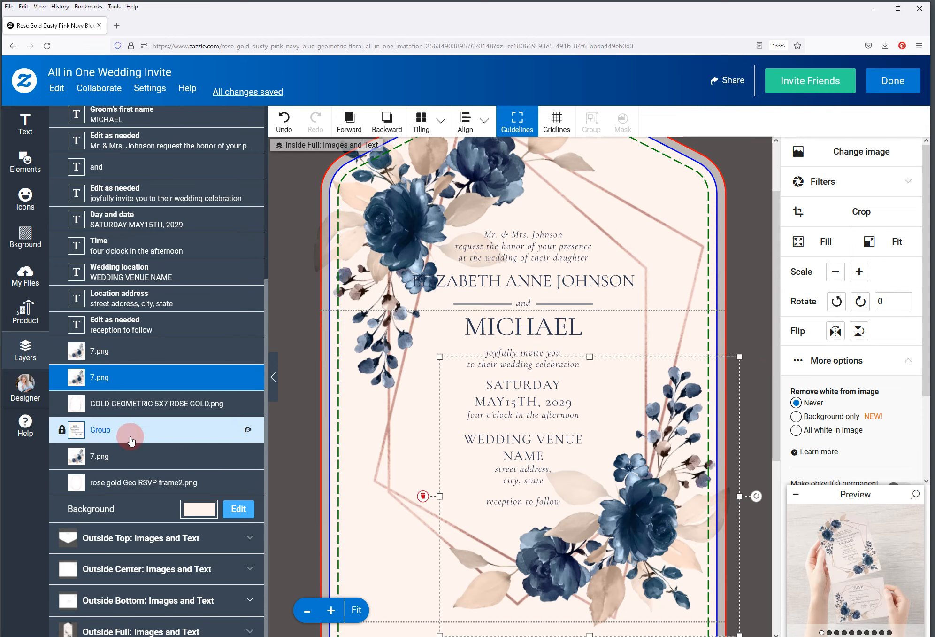
left_click(130, 454)
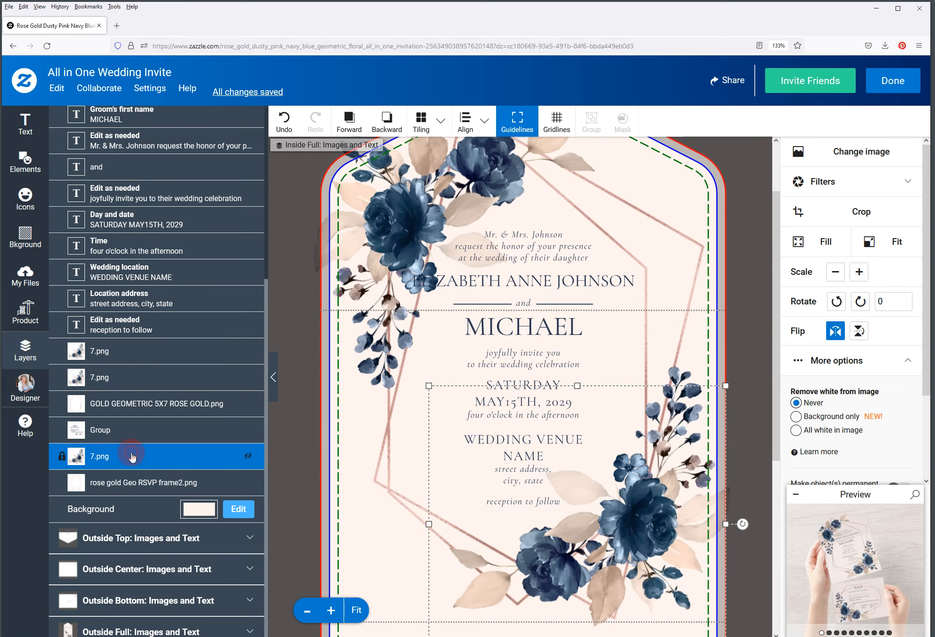
left_click(110, 355)
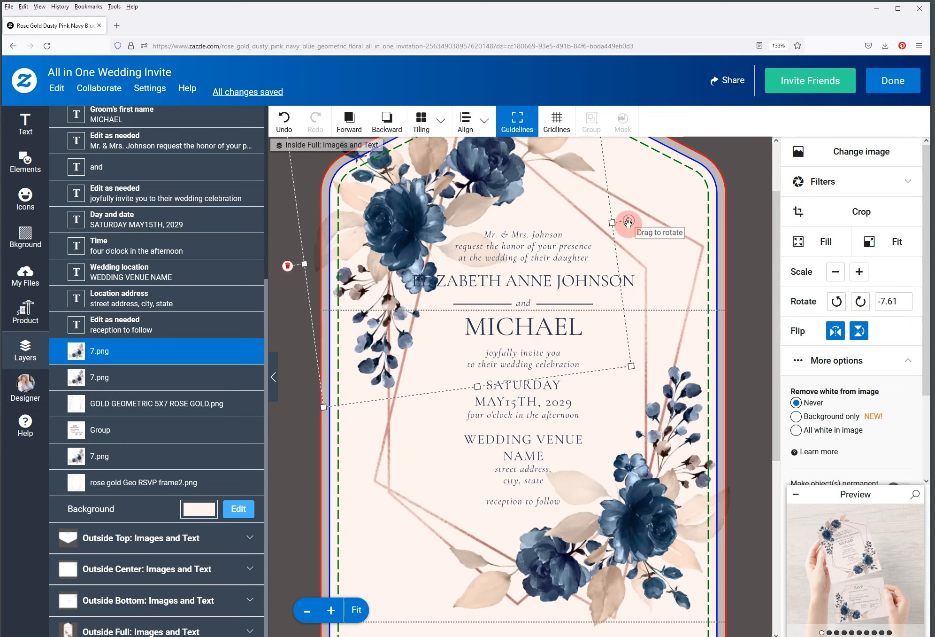
Move the 7.png floral image up and left, undoing a stray rotation and straightening it to 0 degrees
left_click_drag(629, 220, 629, 243)
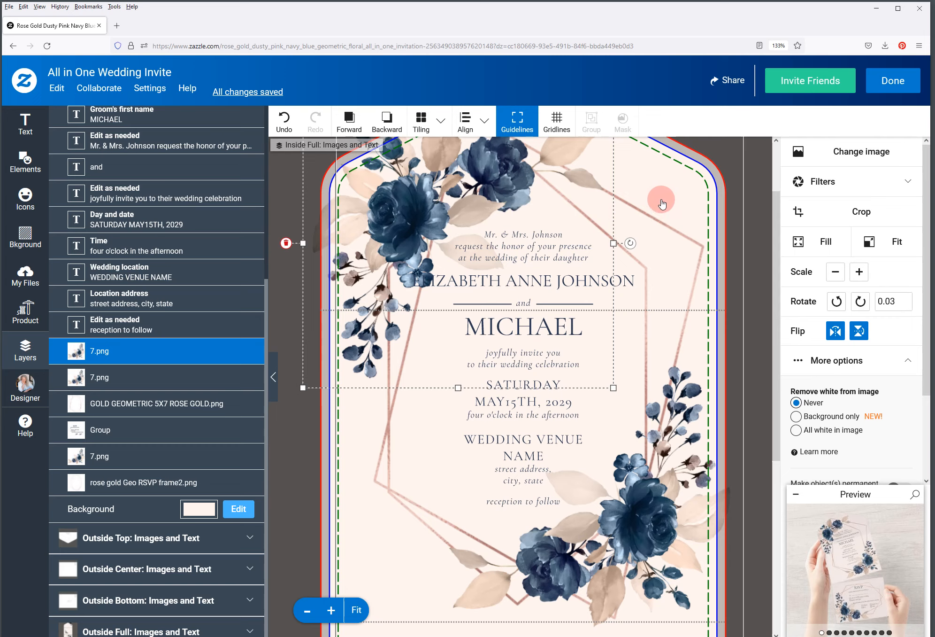
key("ctrl+z")
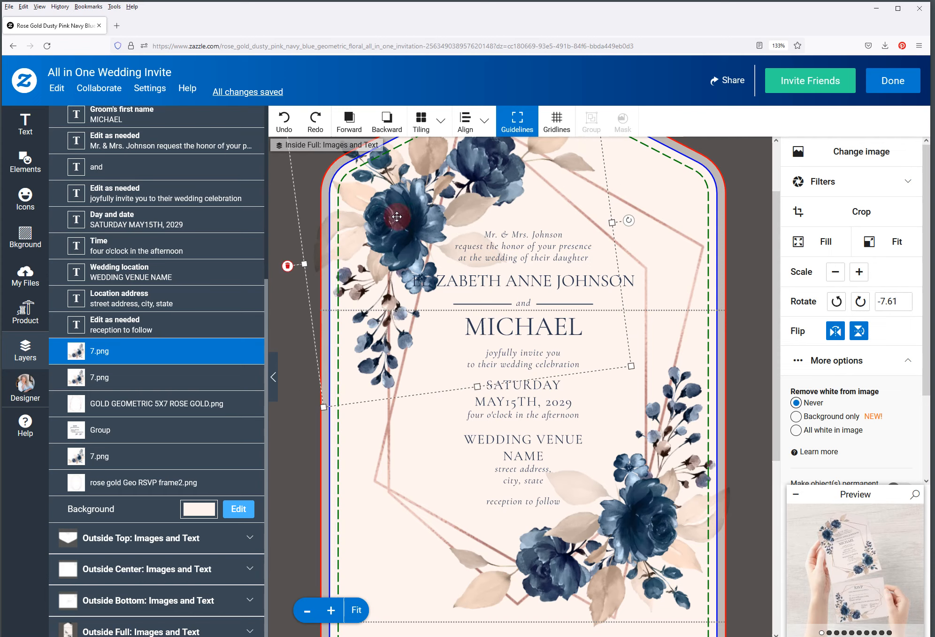
left_click_drag(401, 217, 376, 201)
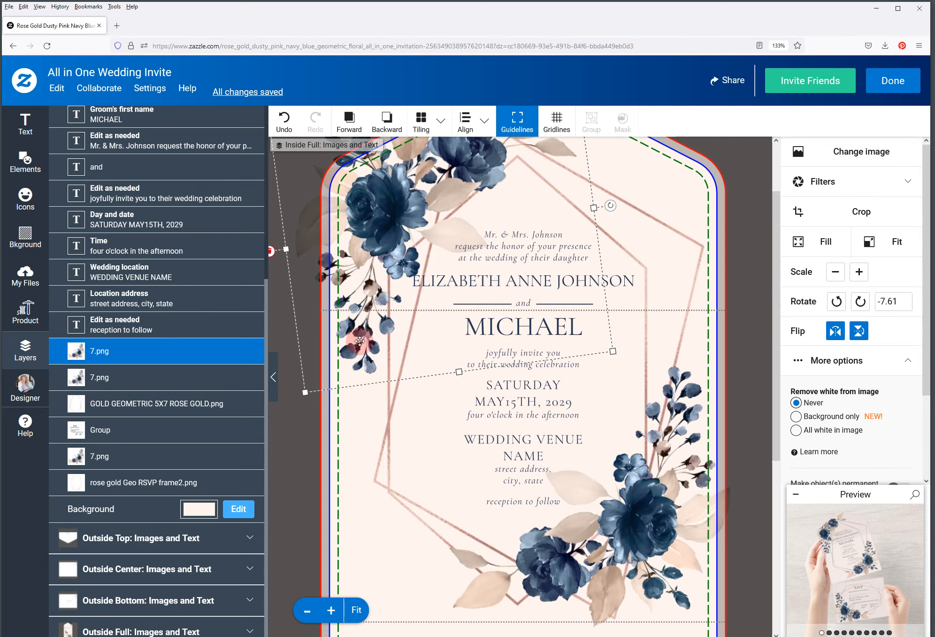
scroll(453, 236, "up", 2)
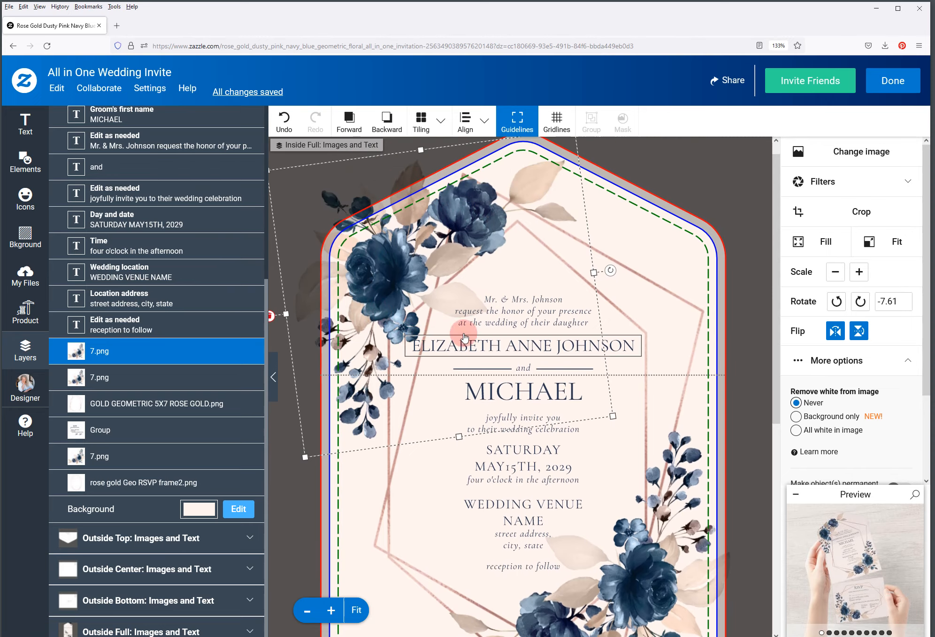
left_click_drag(609, 271, 615, 281)
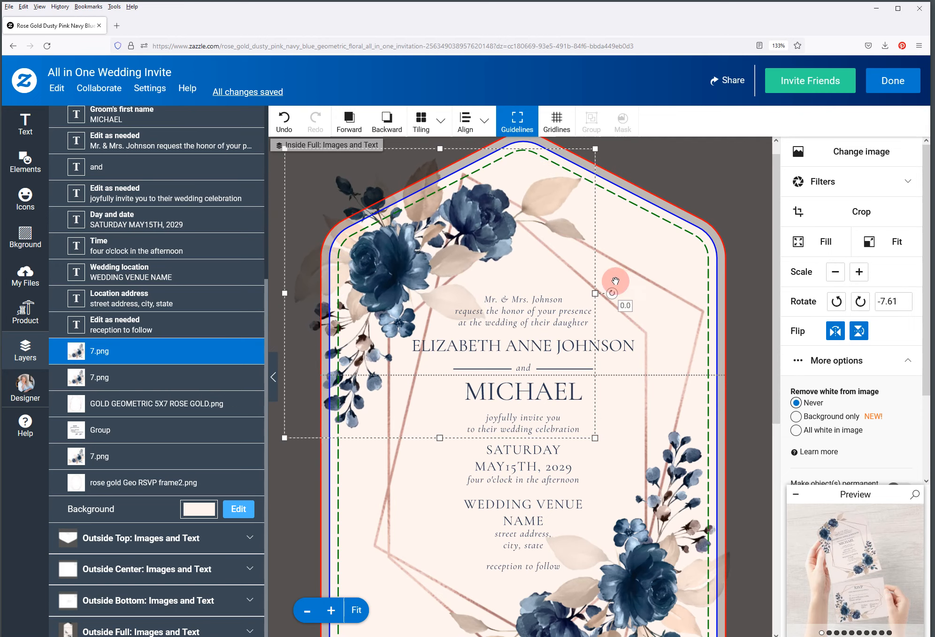
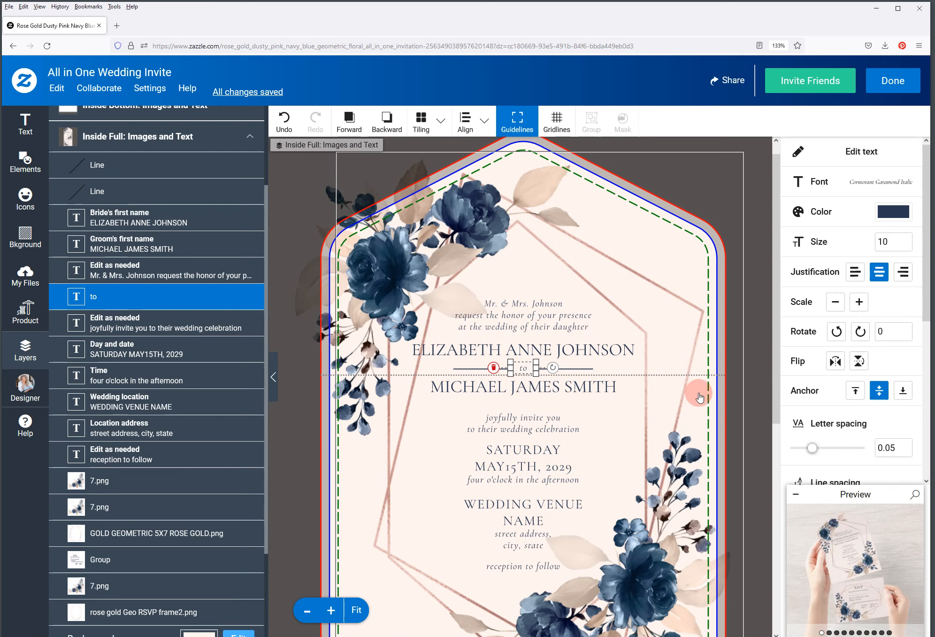
left_click(535, 429)
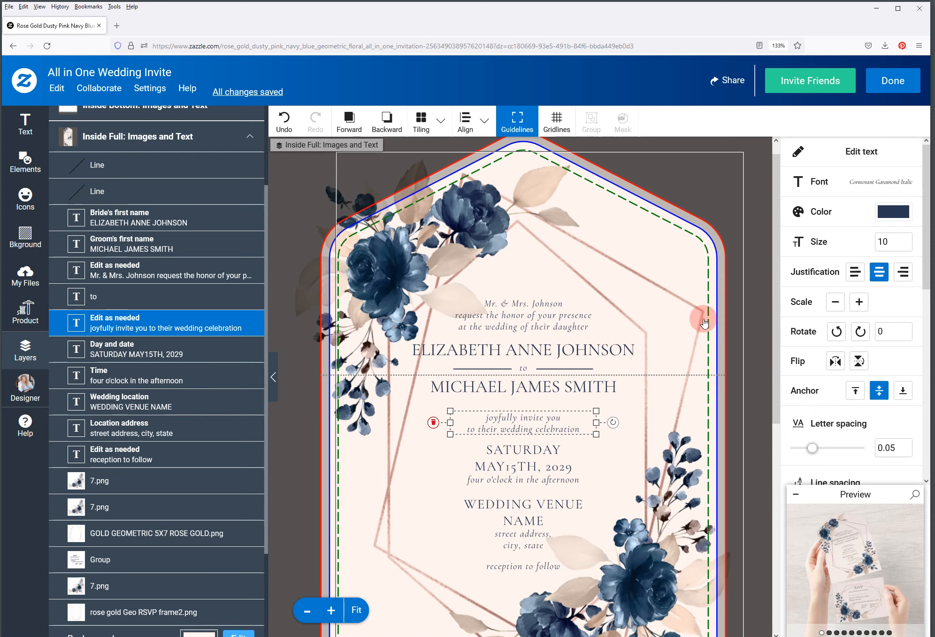
left_click(839, 158)
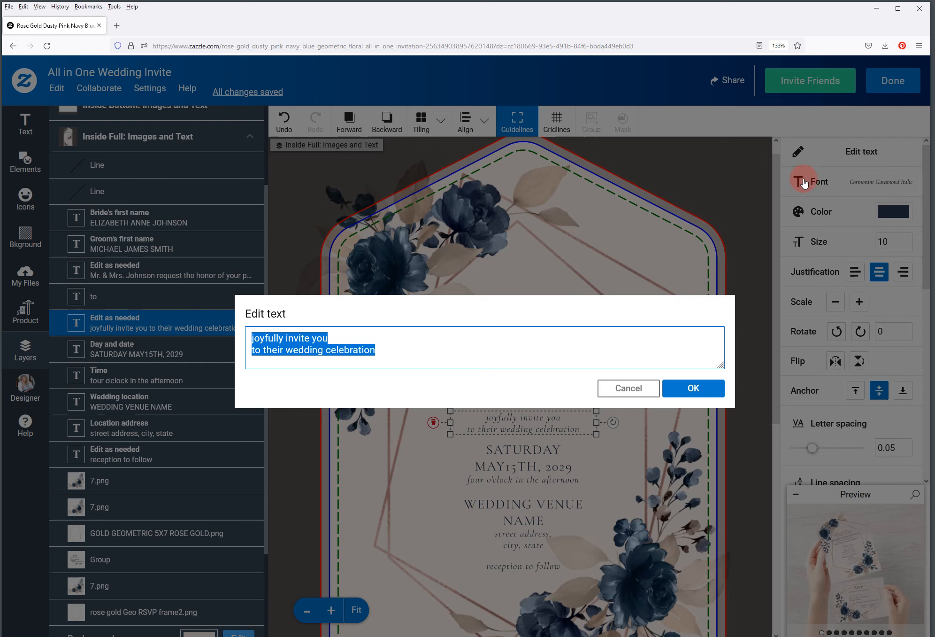
left_click(628, 388)
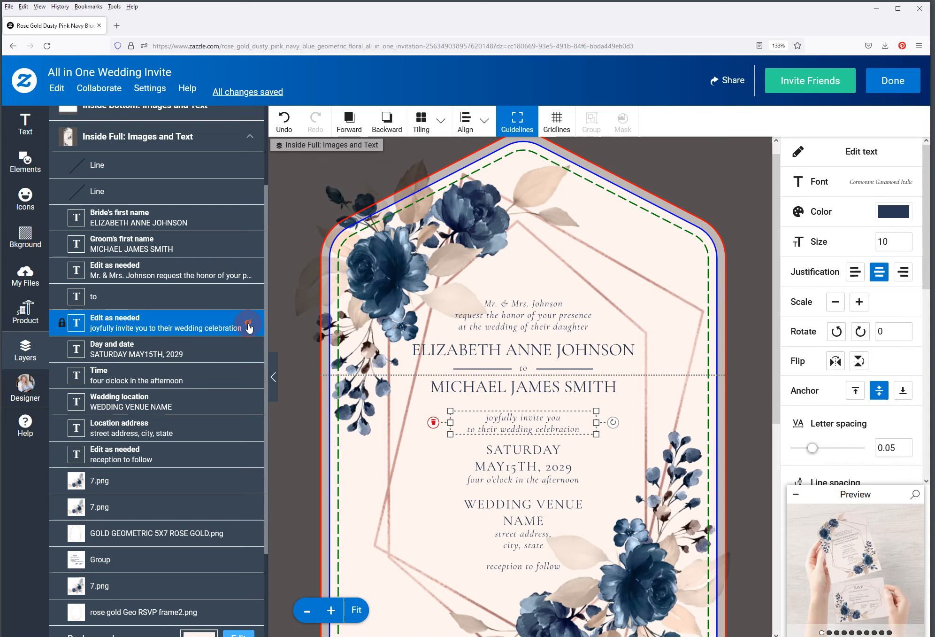
Hide the 'joyfully invite you to their wedding celebration' layer with its eye toggle
left_click(248, 324)
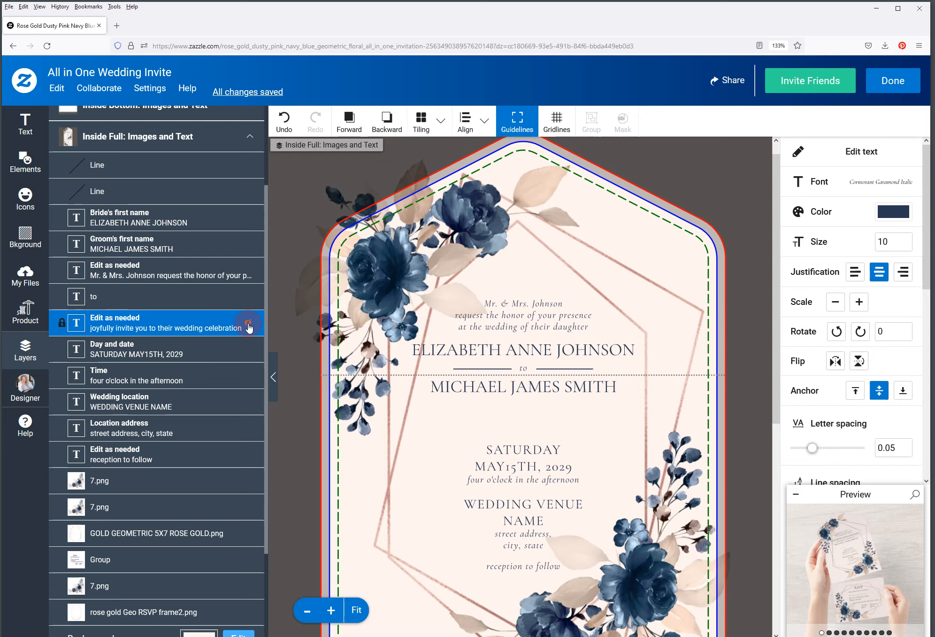
left_click(56, 89)
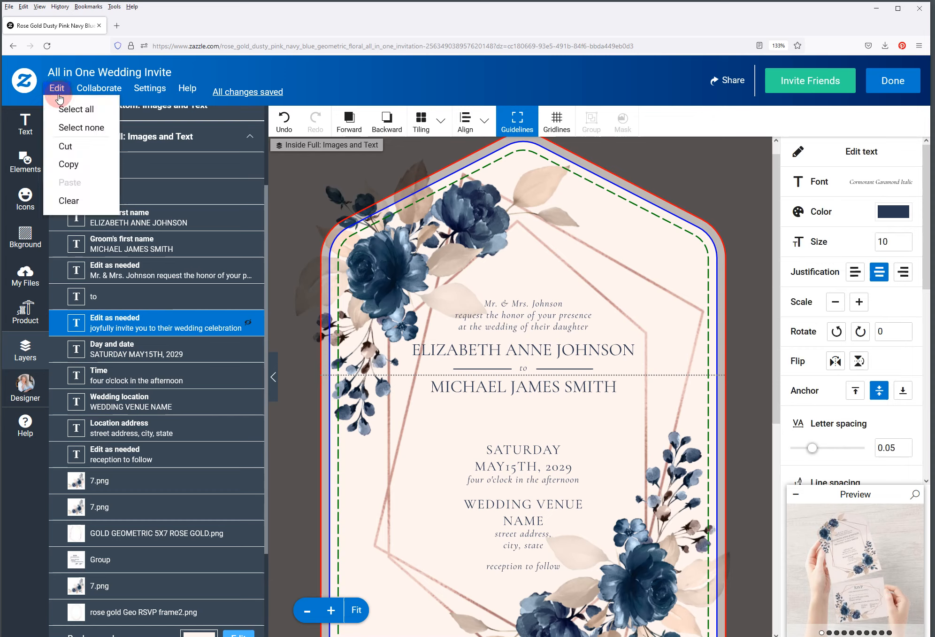
left_click(61, 165)
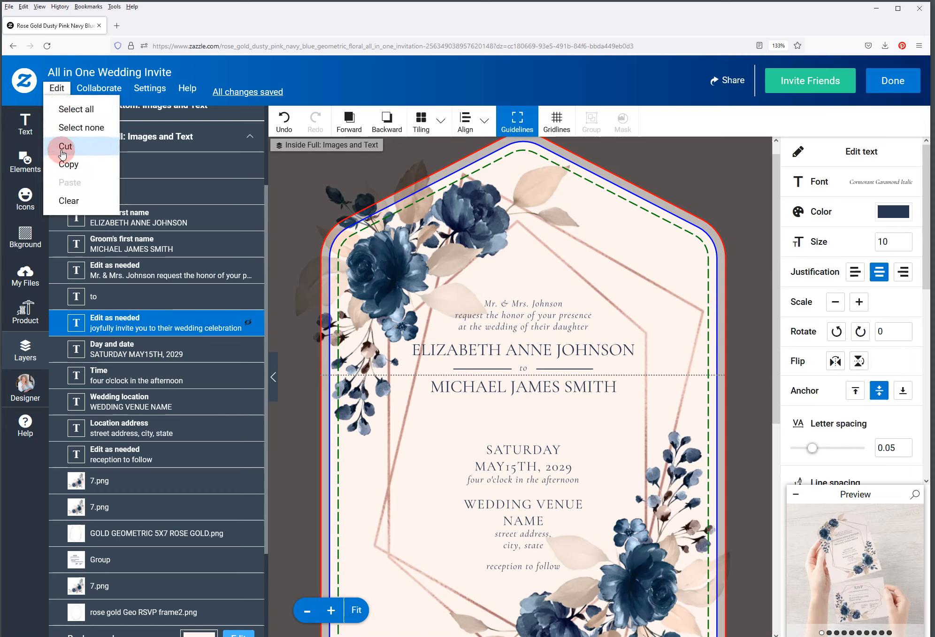
left_click(330, 70)
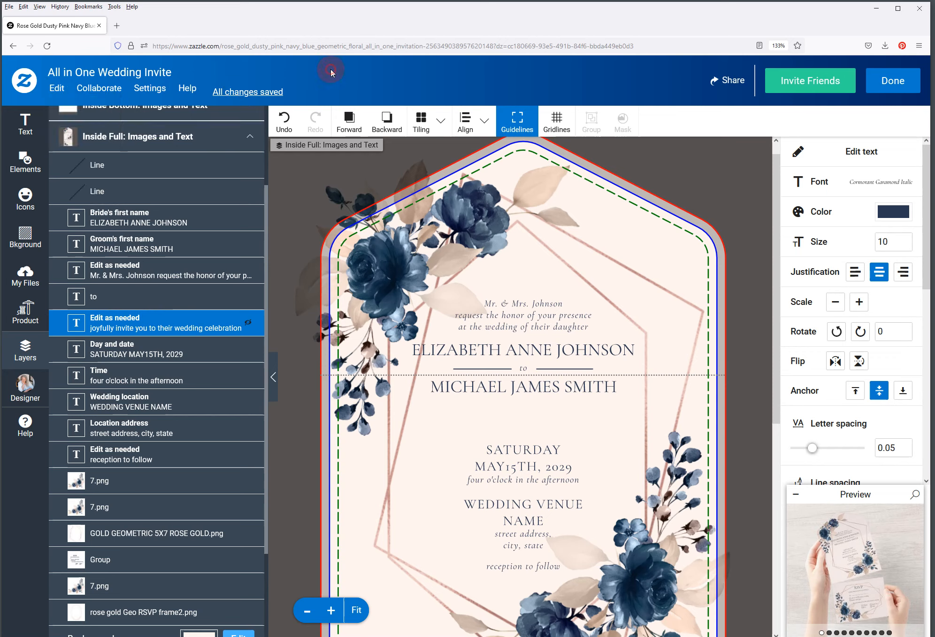
left_click(249, 322)
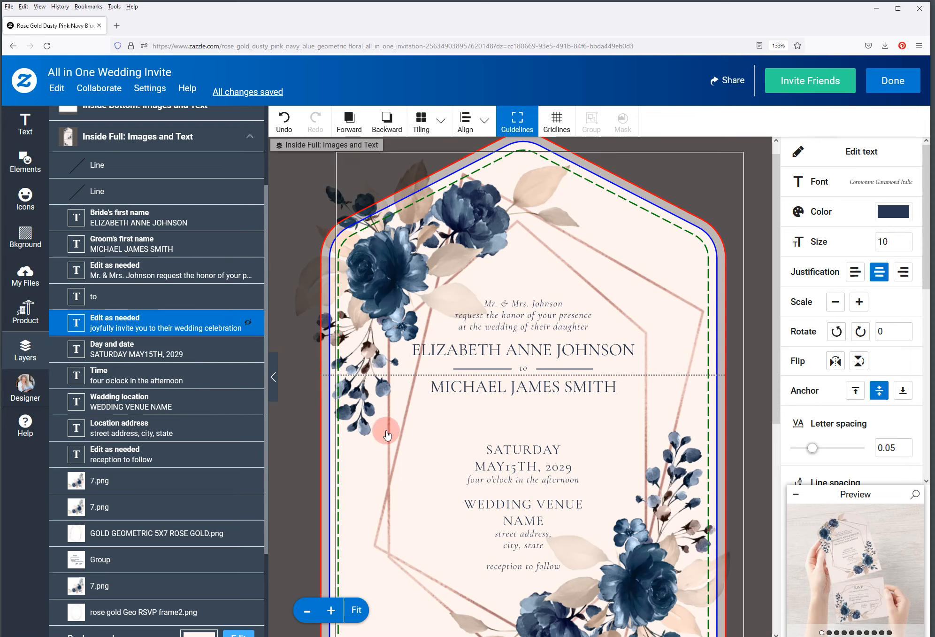
Select the day/date, time, venue, address and reception lines together
left_click(141, 351)
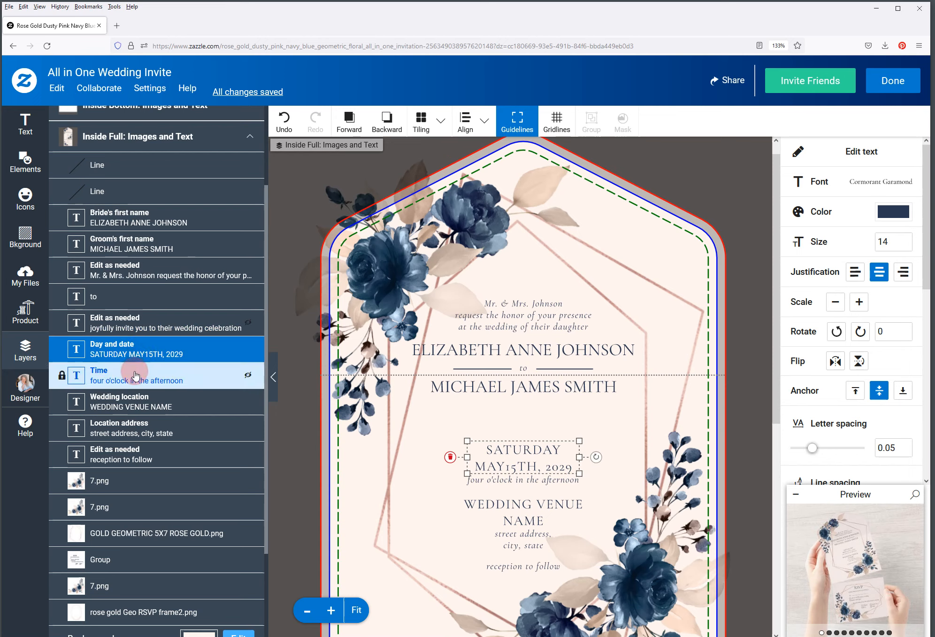
left_click(135, 375, "shift")
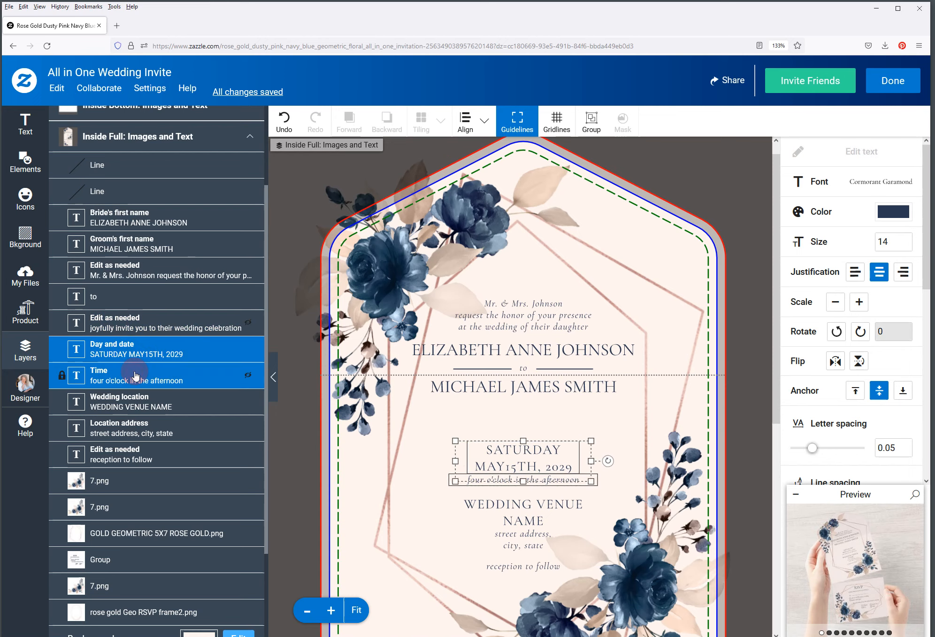
left_click(132, 402, "shift")
left_click(124, 429, "shift")
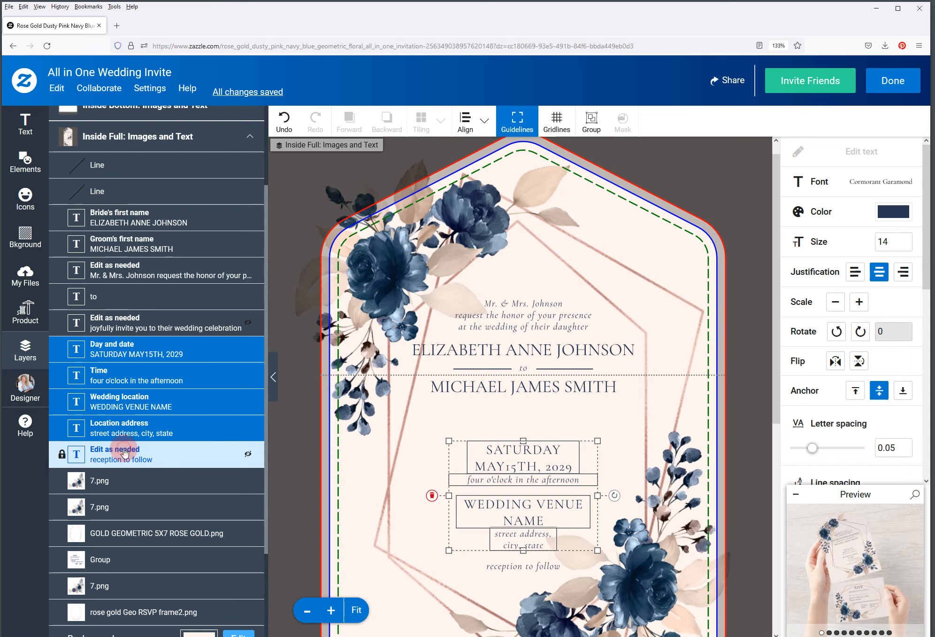
left_click(125, 451, "shift")
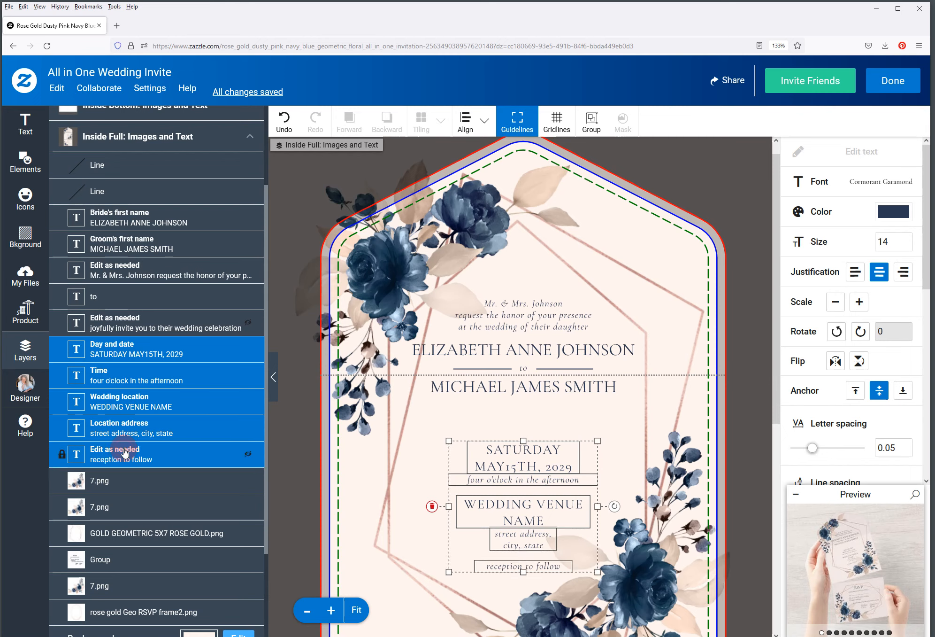
Nudge the five-line block up to close the gap under the names, then deselect
key("Up")
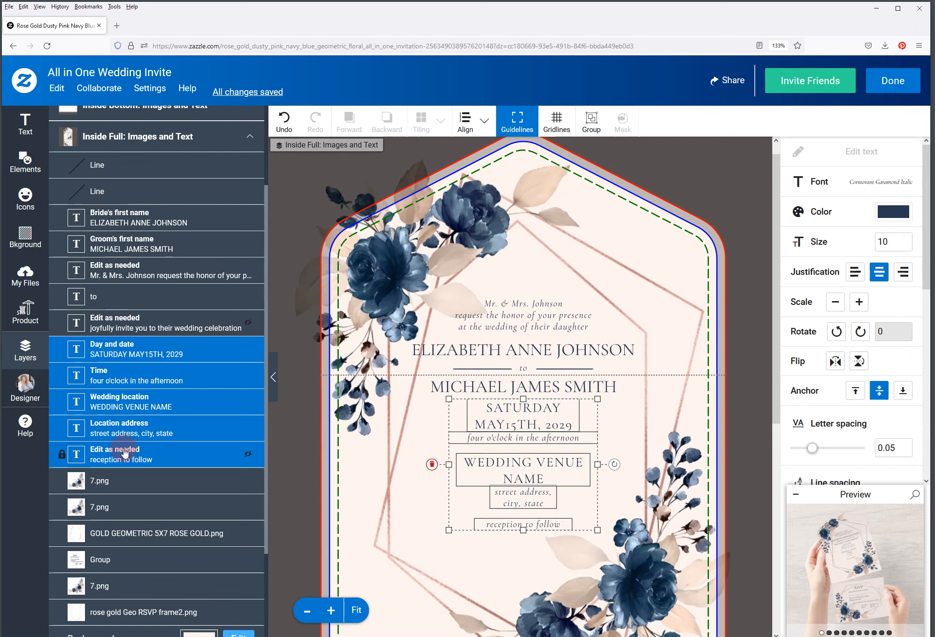
key("Down")
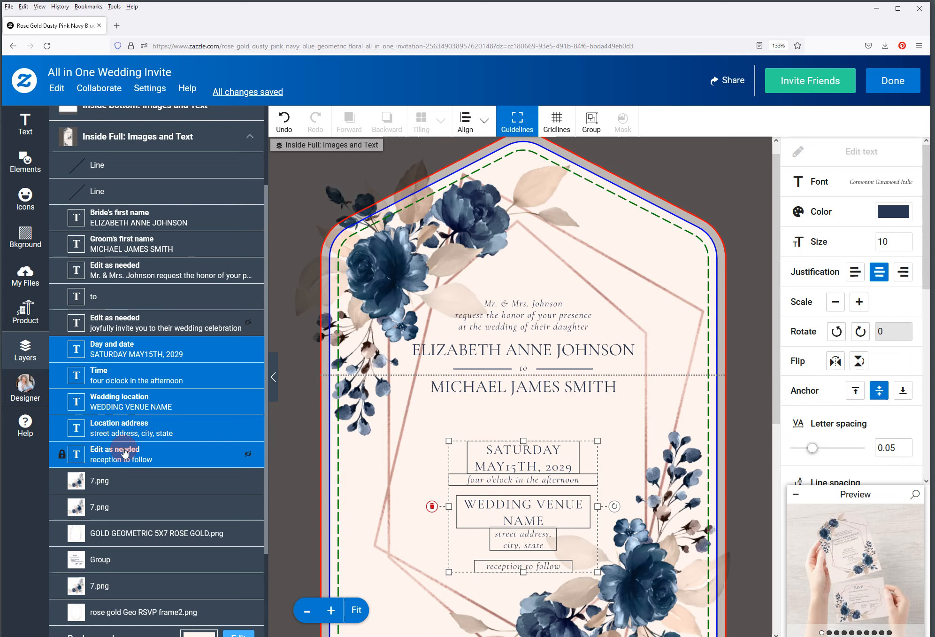
key("Up")
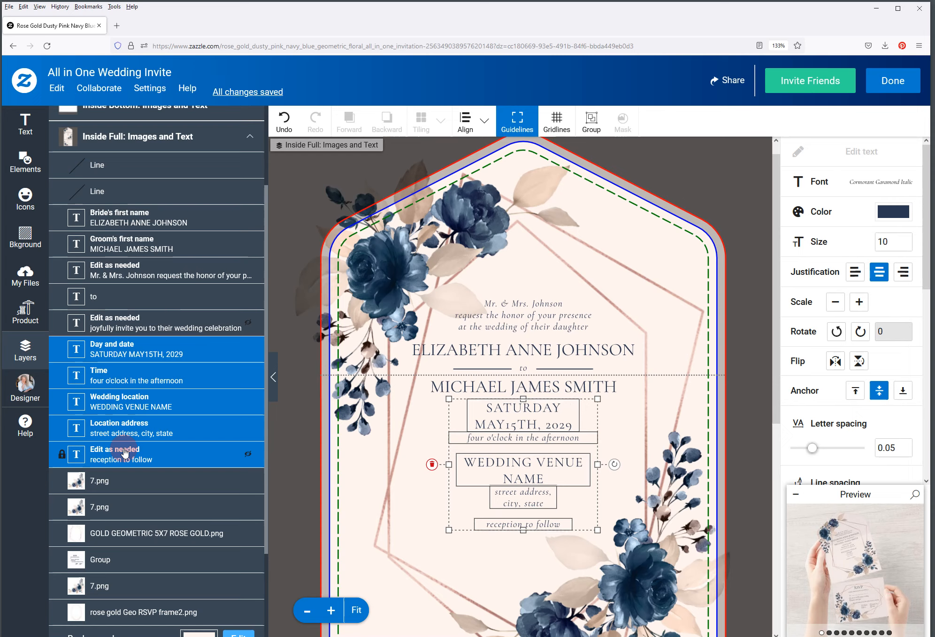
key("Down")
key("Down")
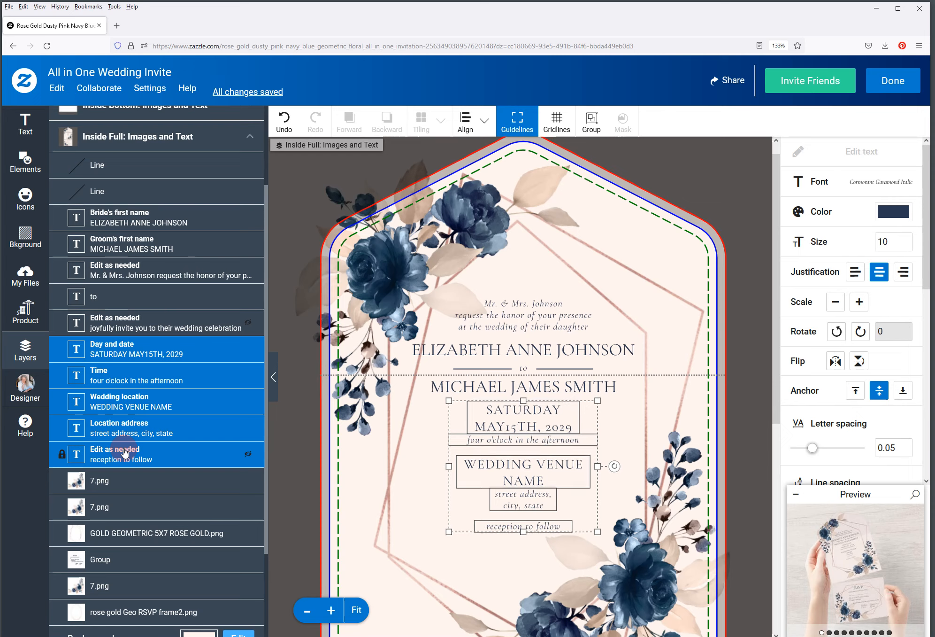
key("Down")
key("Down")
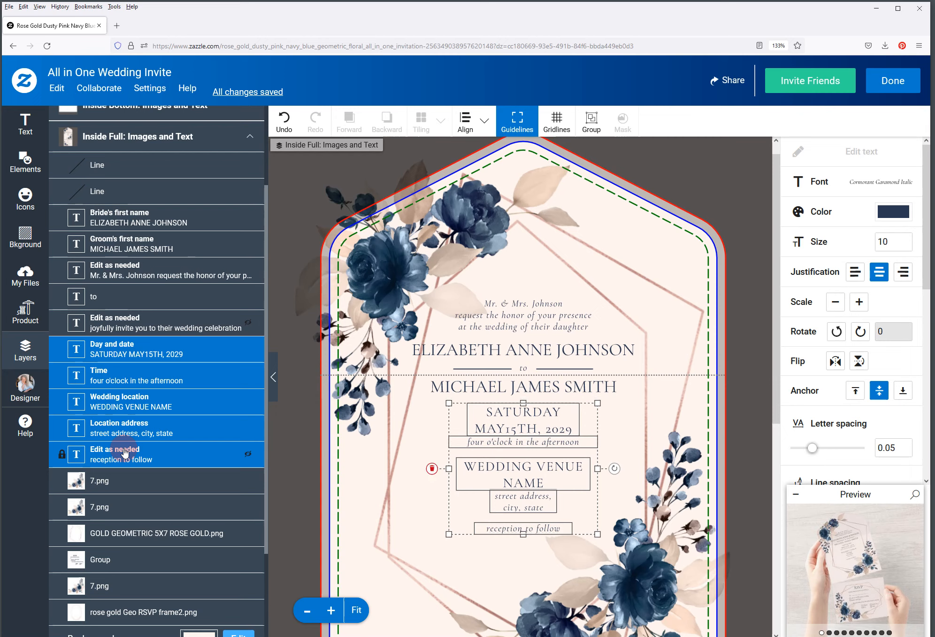
key("Down")
key("Down")
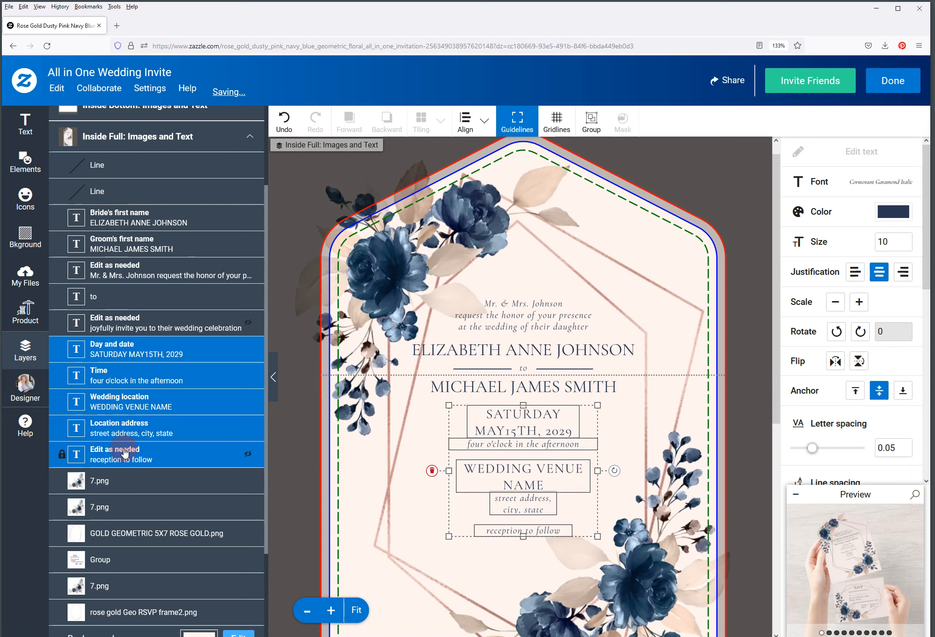
key("Down")
key("Down")
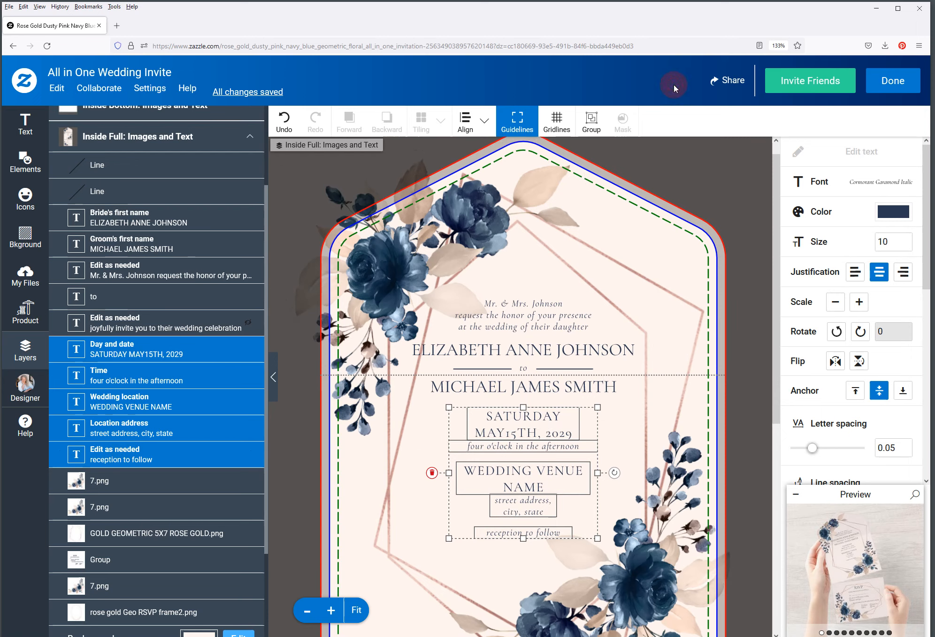
left_click(758, 297)
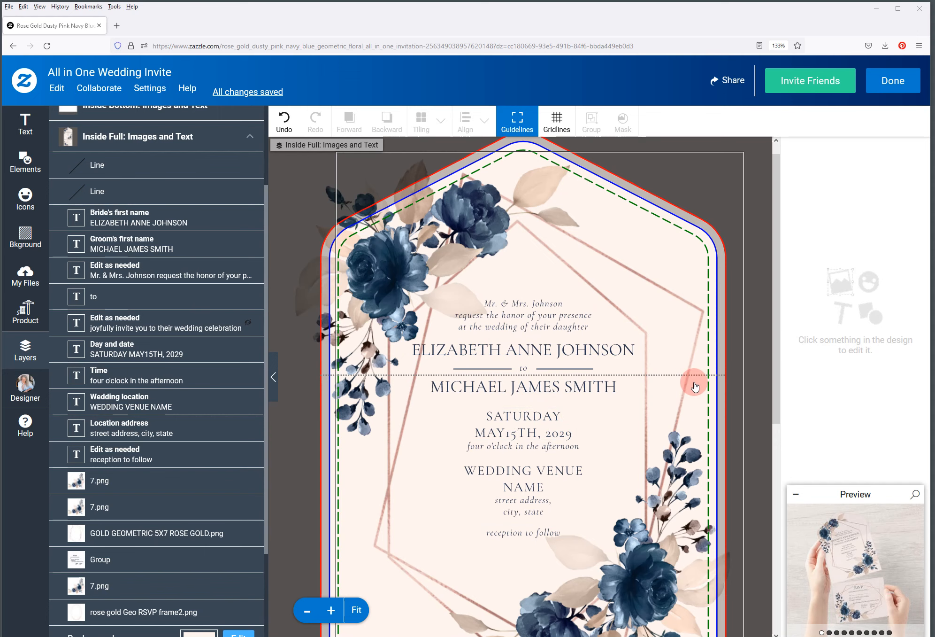
Change the month in the date from MAY to DECEMBER
left_click(526, 416)
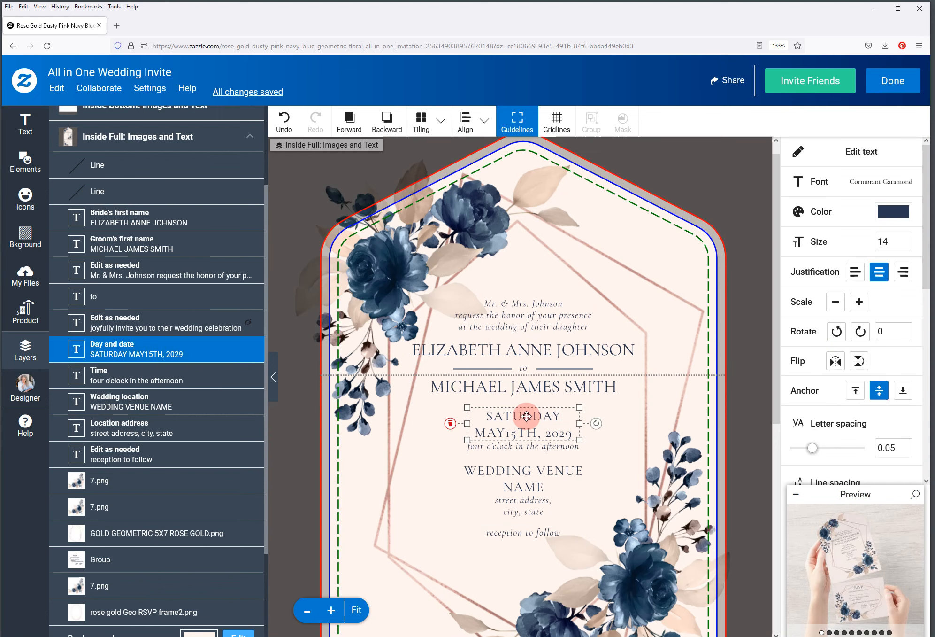
left_click(837, 152)
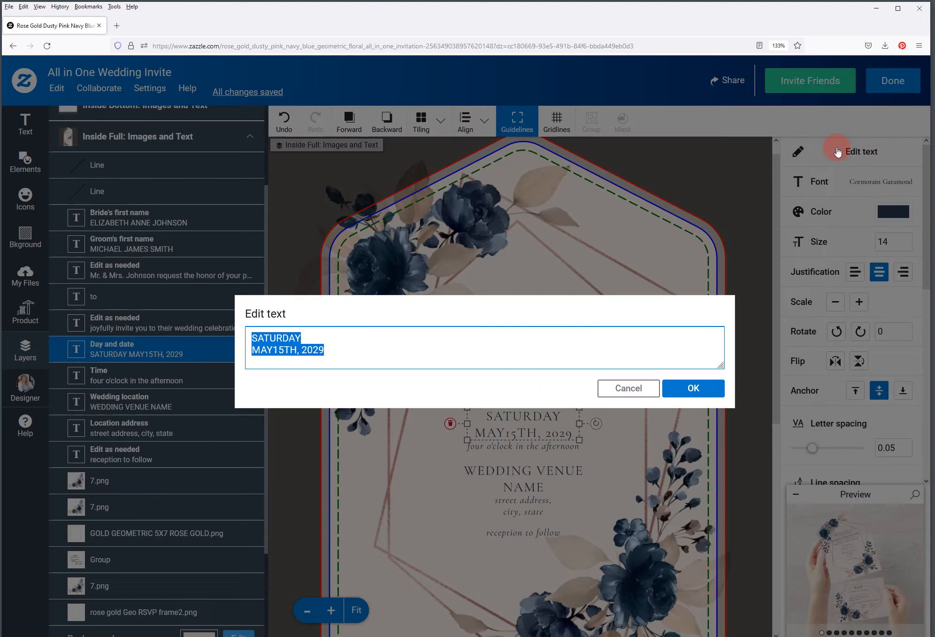
left_click(273, 349)
left_click_drag(273, 350, 209, 349)
type("DECEMBER")
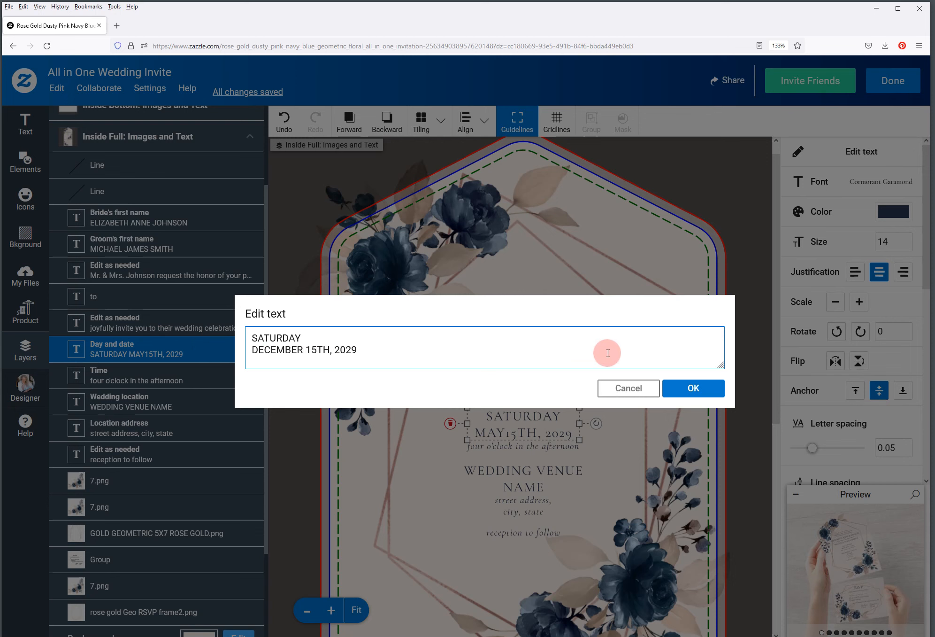
left_click(689, 387)
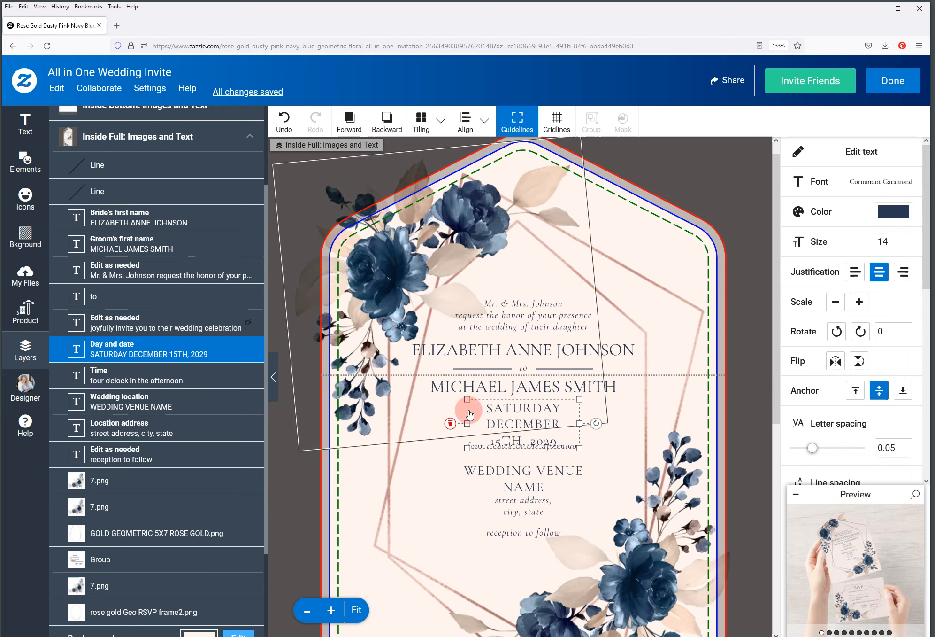
Widen the date box so it reads SATURDAY / DECEMBER 15TH, 2029 on two lines
left_click_drag(467, 422, 415, 423)
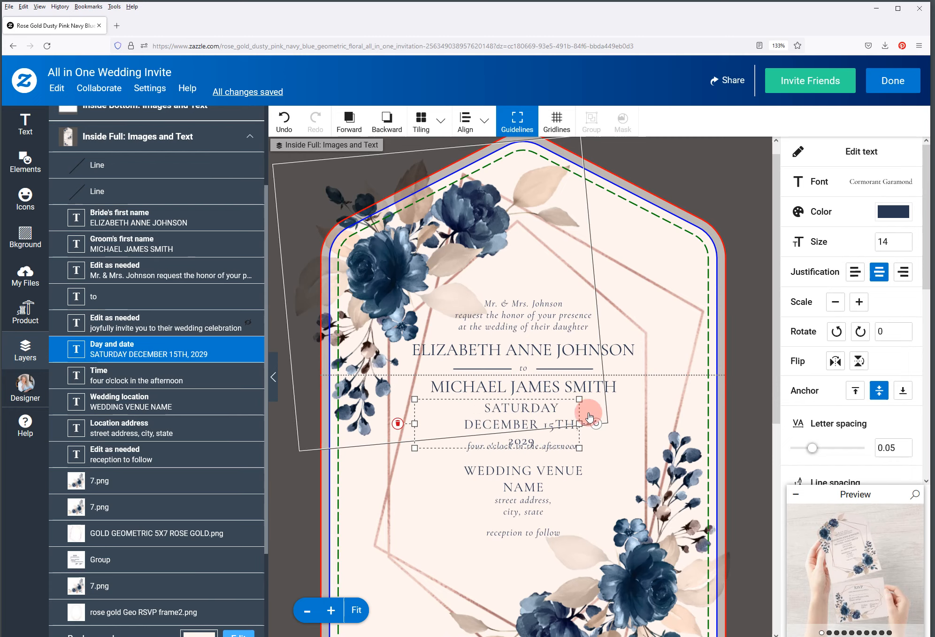
left_click_drag(578, 422, 631, 426)
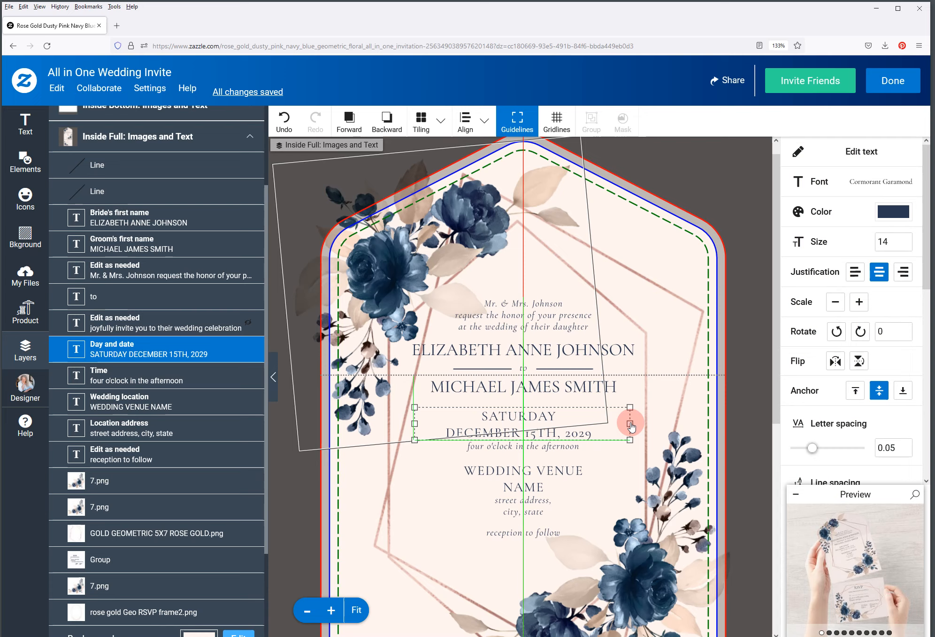
left_click_drag(631, 425, 631, 425)
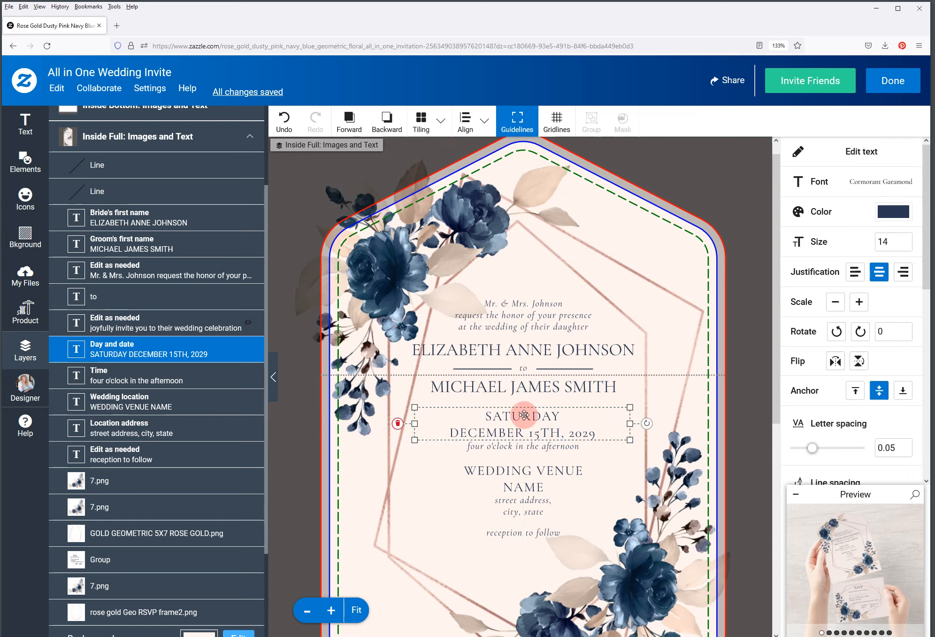
Replace WEDDING VENUE NAME with ST. JOSEPH'S CATHOLIC CHURCH and resize its box
left_click(529, 472)
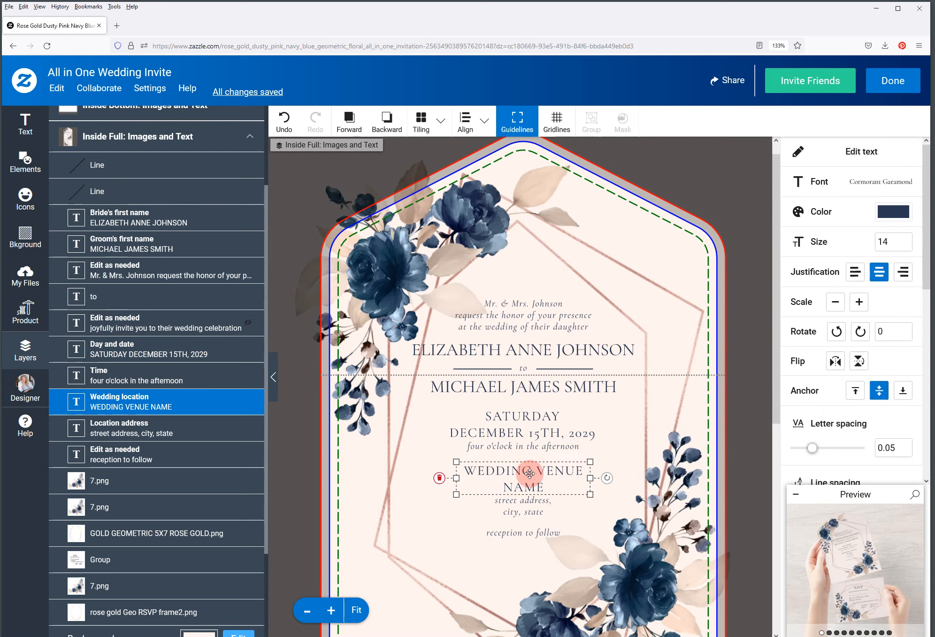
left_click(887, 156)
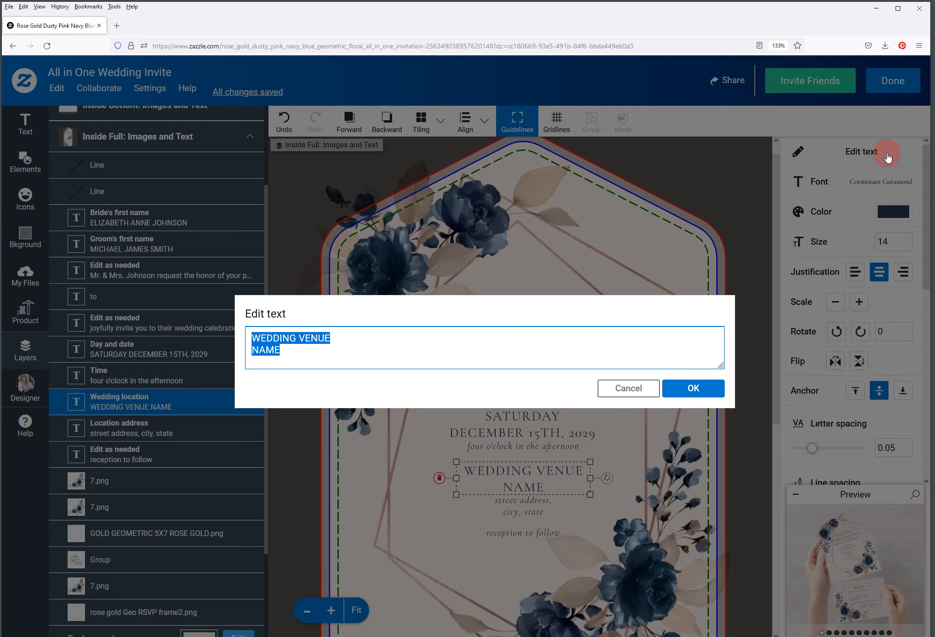
type("ST. JOSEP")
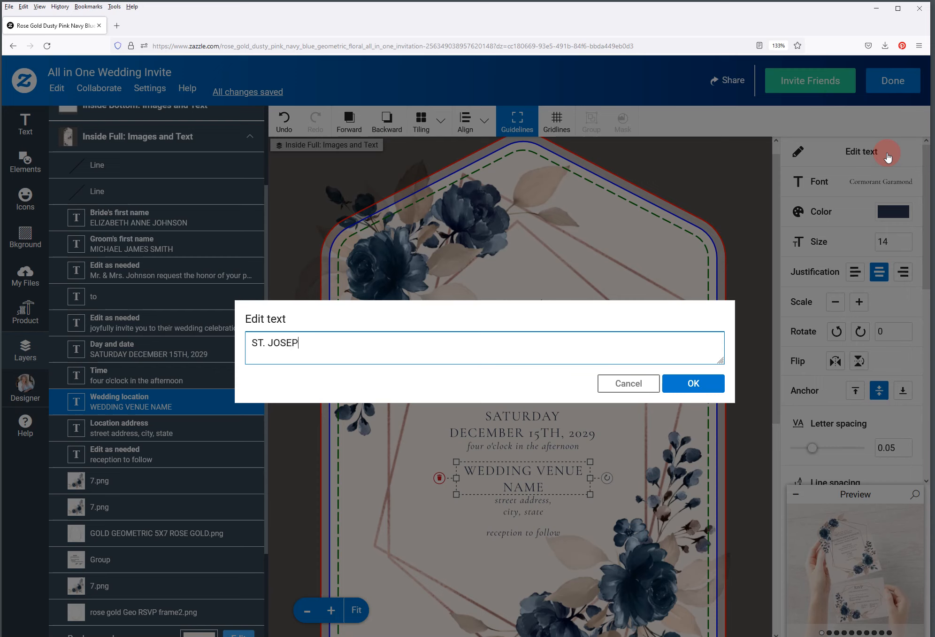
type("H'S CATHOLIC C")
type("HUR")
key("BackSpace")
type("URCH")
left_click(693, 383)
left_click_drag(616, 476, 620, 479)
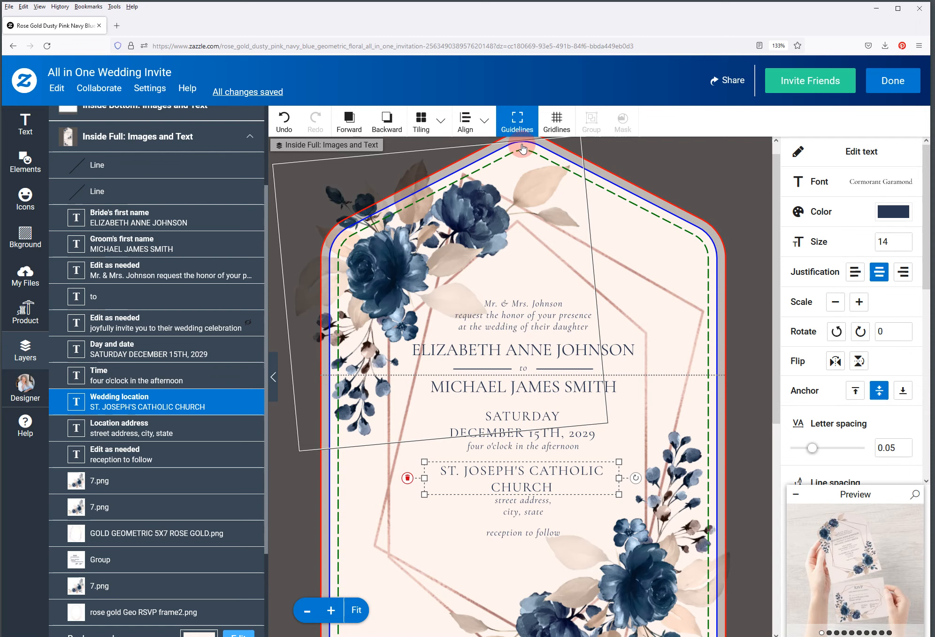
Widen the church name box until ST. JOSEPH'S CATHOLIC CHURCH fits on one line
left_click(560, 128)
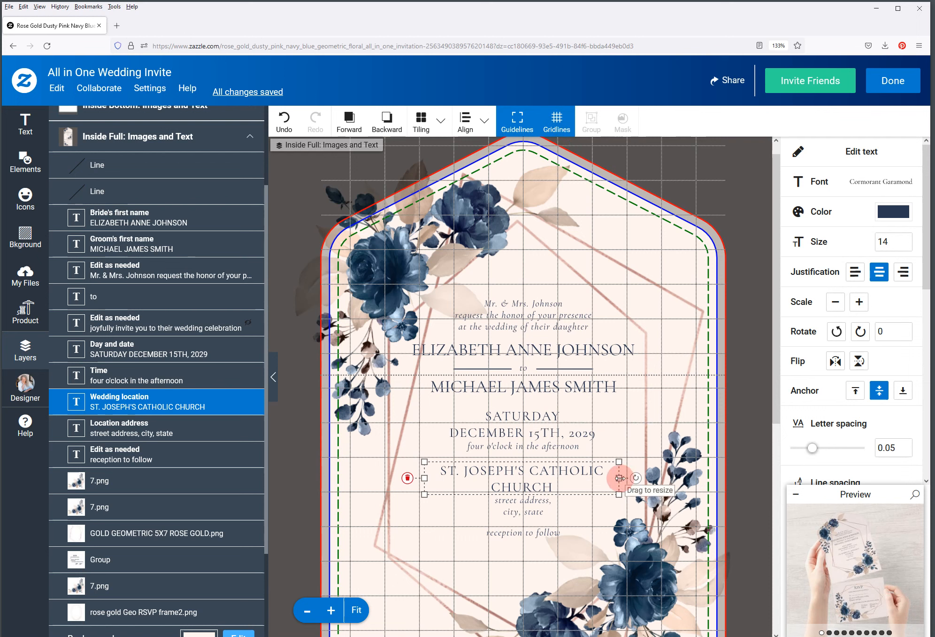
left_click_drag(620, 477, 601, 477)
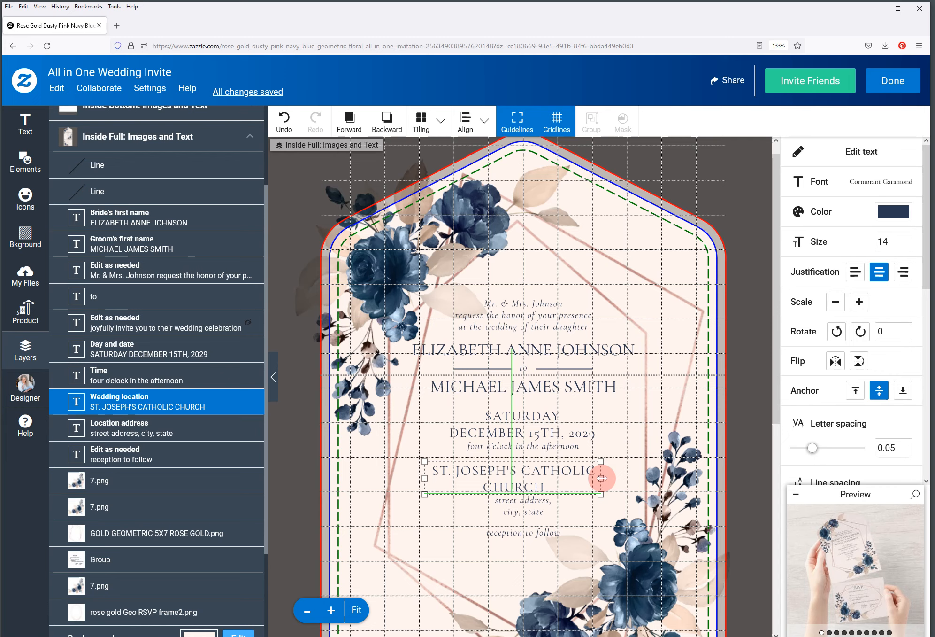
left_click_drag(601, 477, 620, 478)
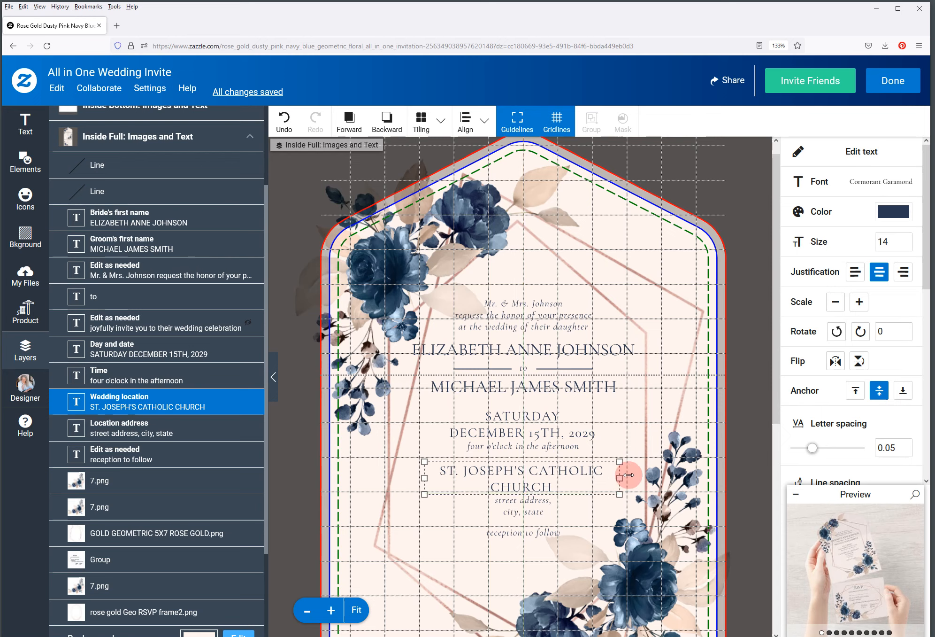
left_click(556, 120)
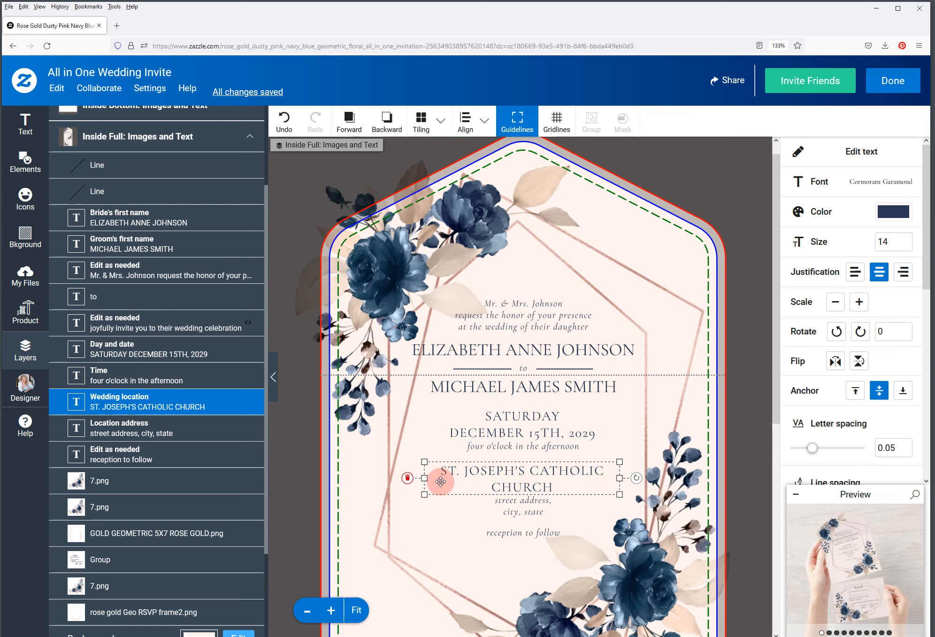
left_click_drag(423, 478, 403, 478)
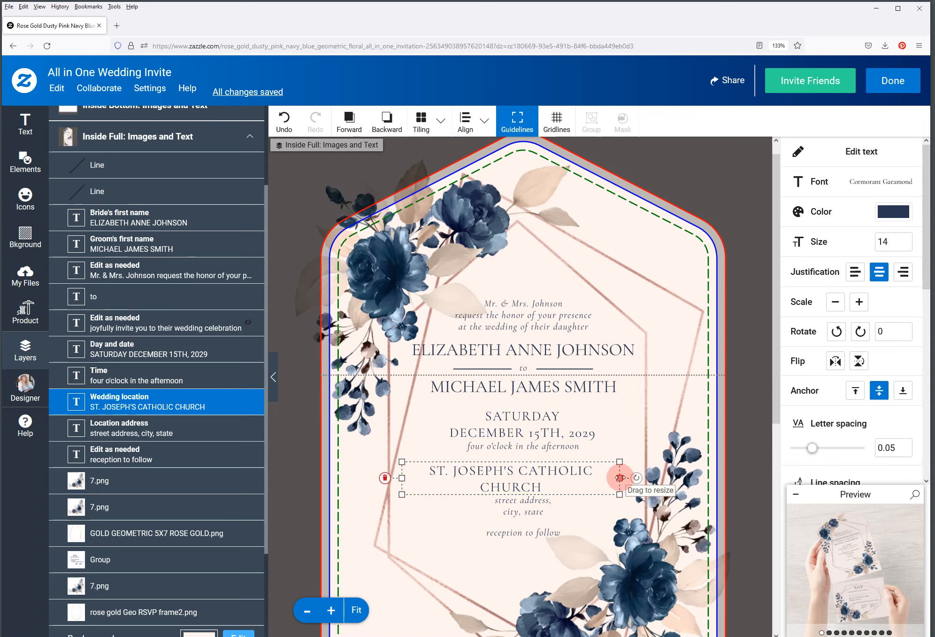
left_click_drag(620, 477, 649, 477)
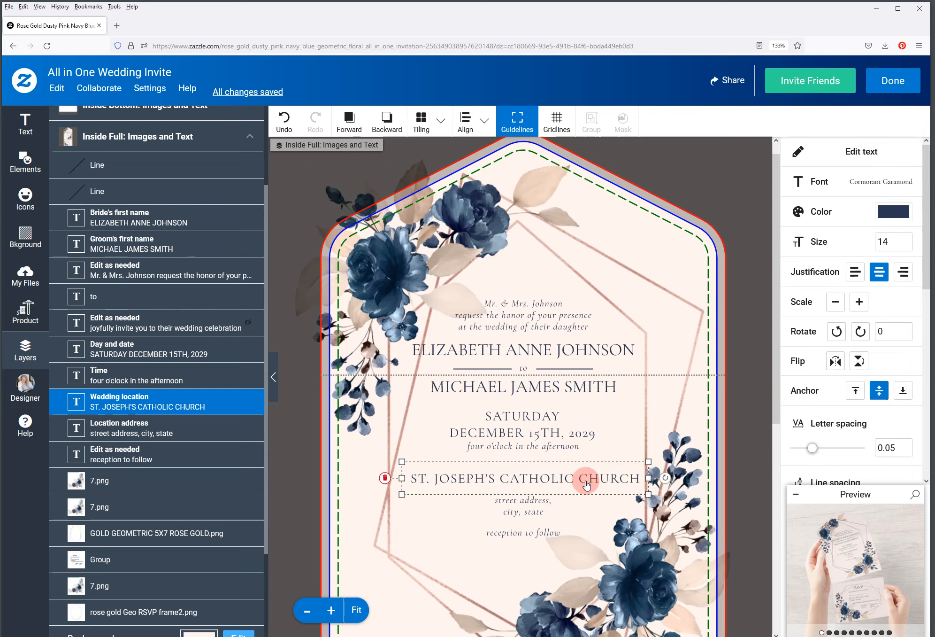
left_click(648, 478)
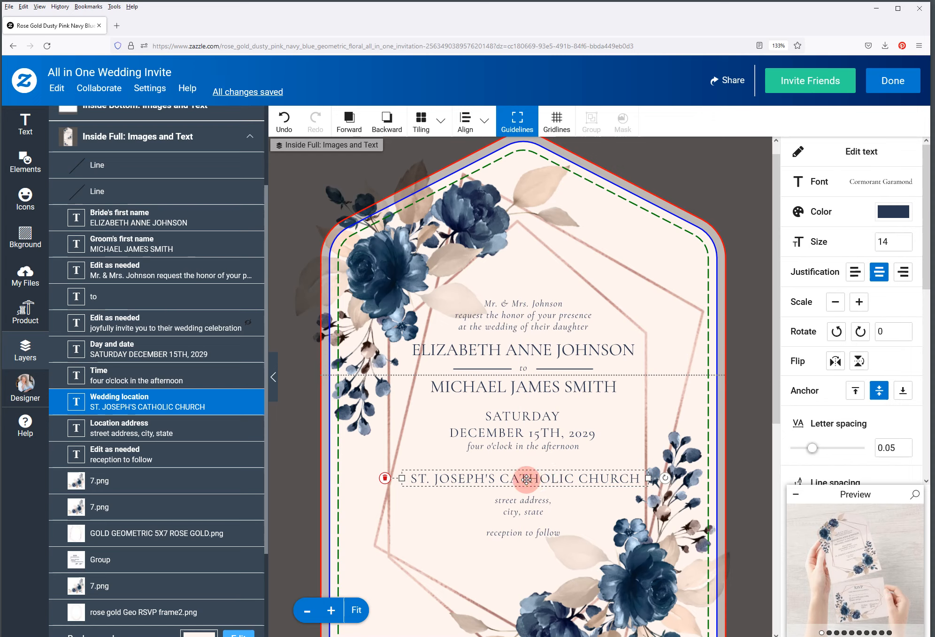
Centre the church name horizontally and nudge it four steps down toward the address
left_click_drag(526, 477, 525, 479)
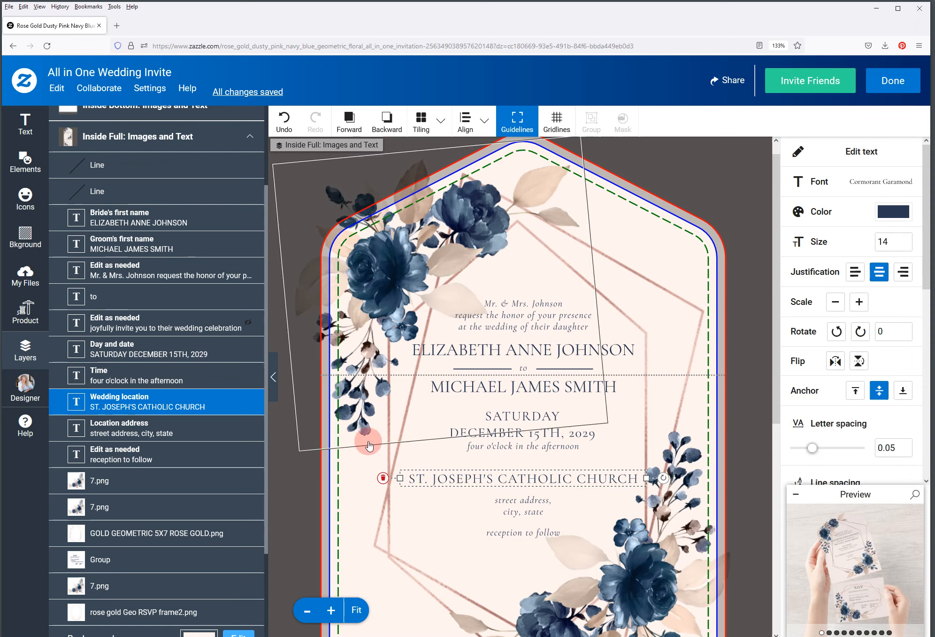
key("Down")
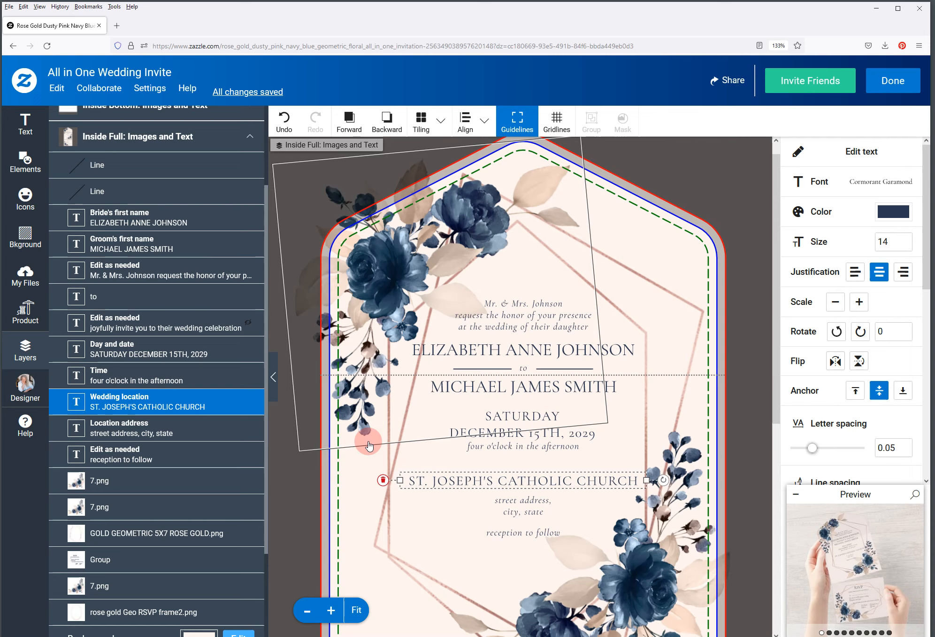
key("Down")
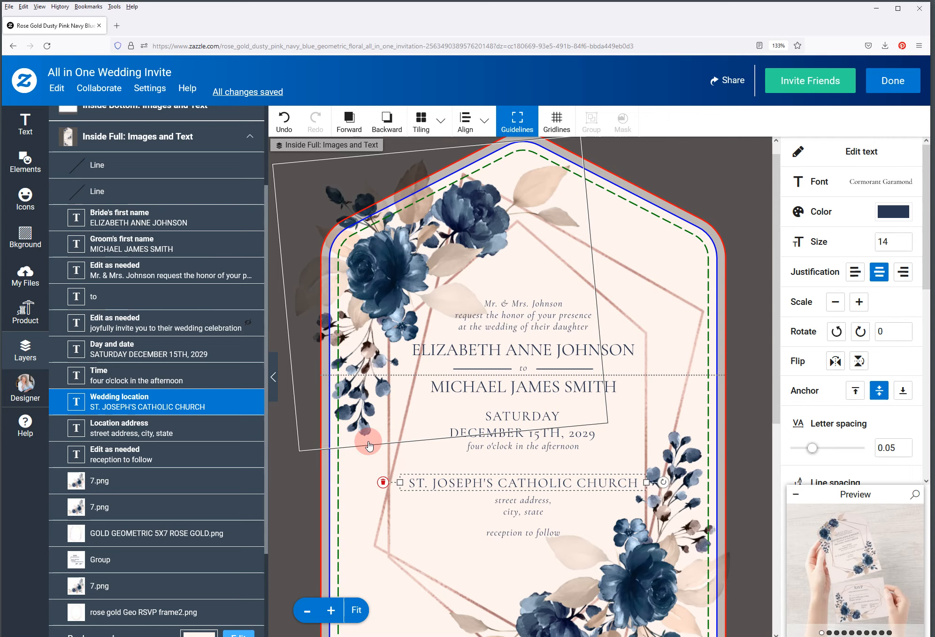
key("Down")
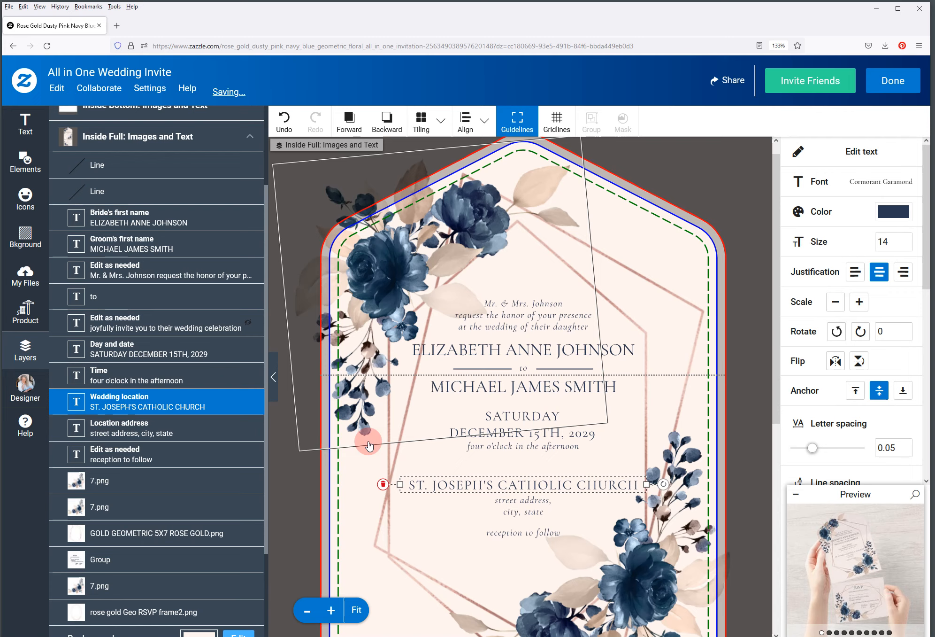
key("Down")
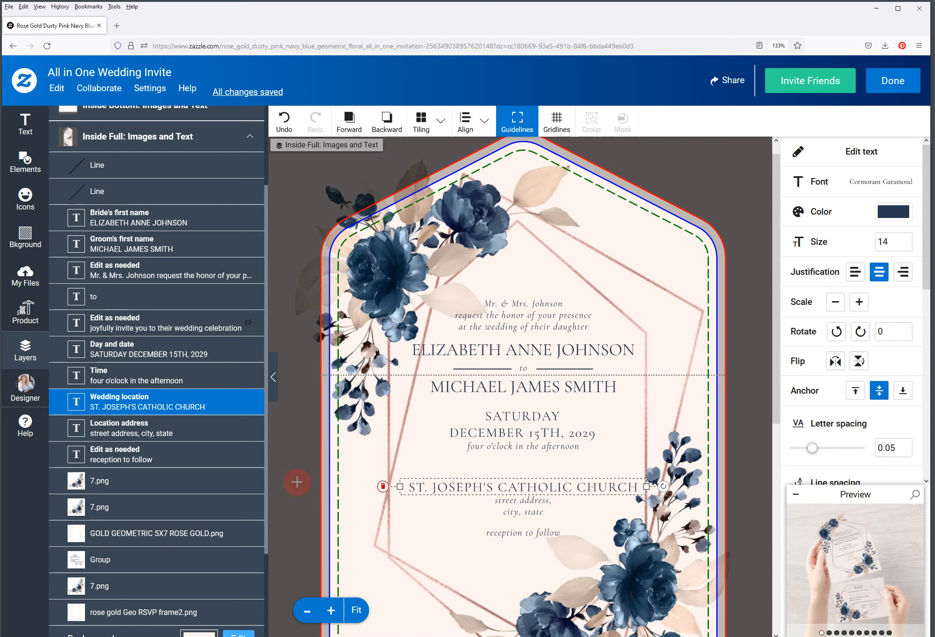
key("Escape")
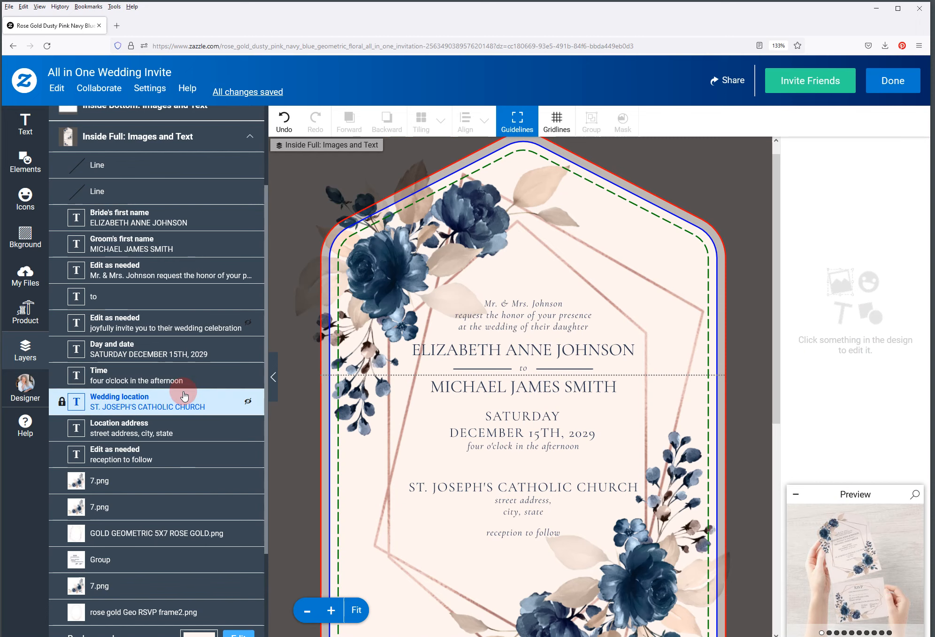
Enter the address '123 Church st' / 'St Louis, Missouri' and widen its box to fit
left_click(514, 506)
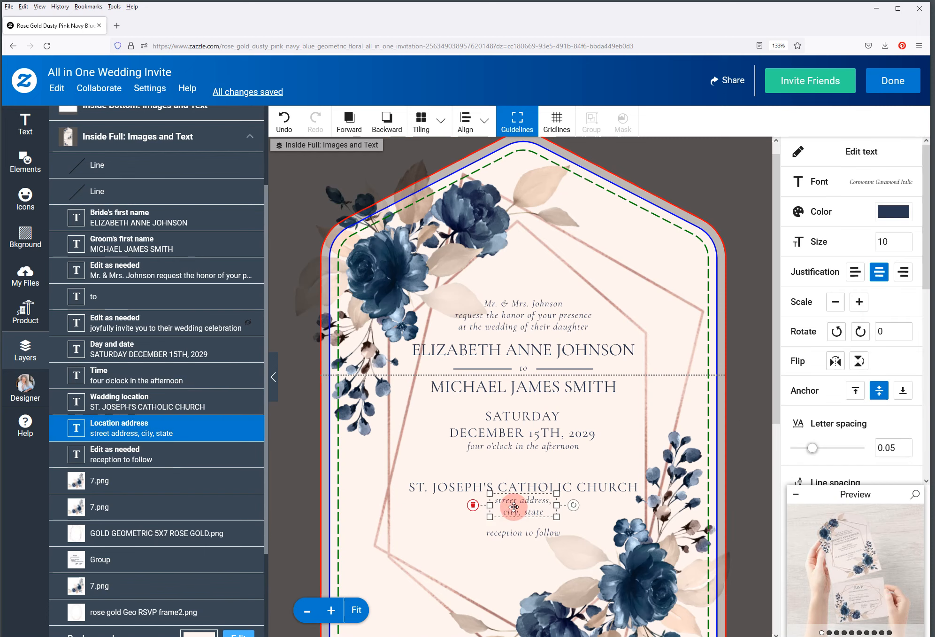
left_click(862, 151)
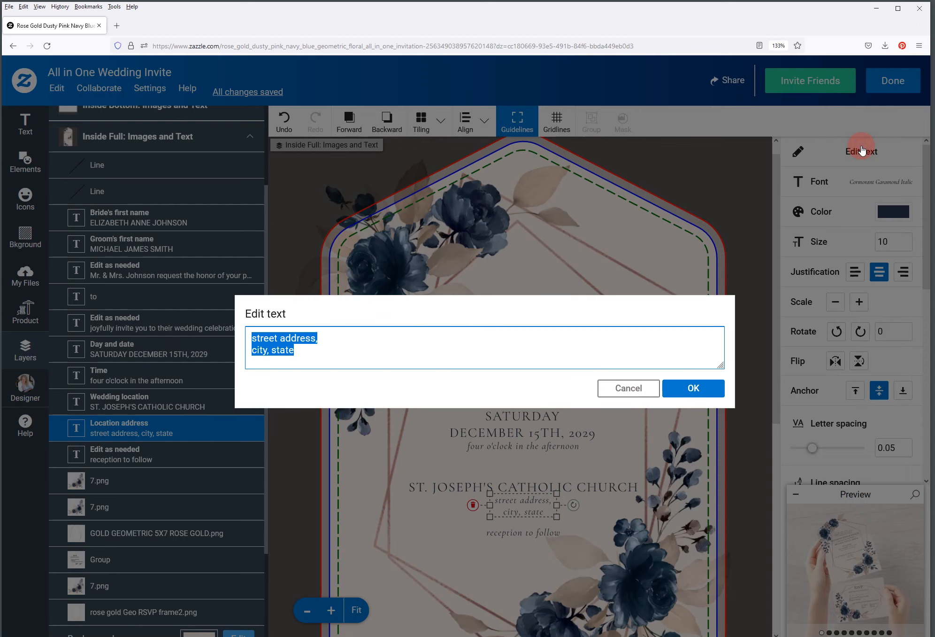
type("123 CHRIST")
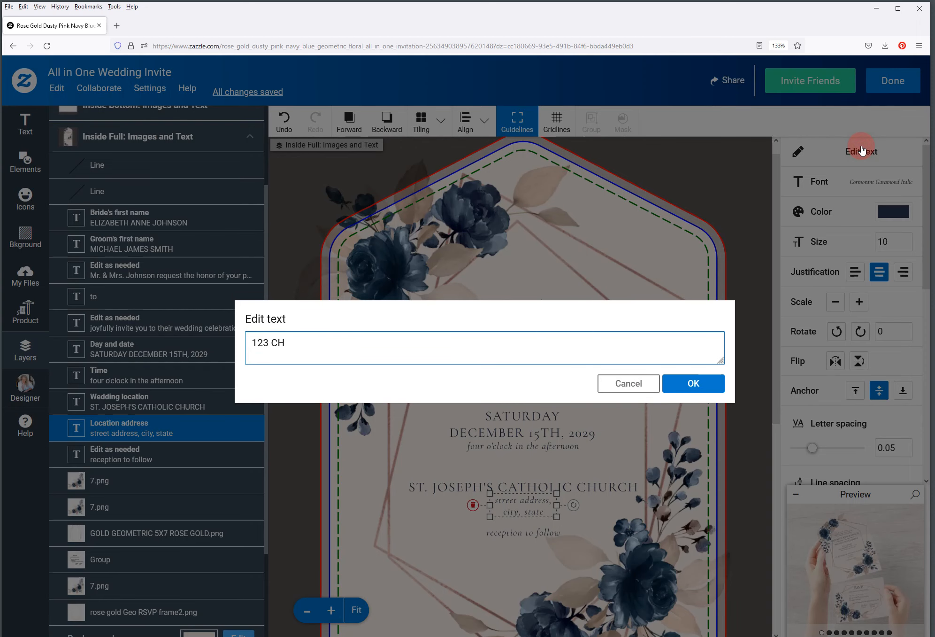
key("BackSpace")
key("BackSpace")
key("BackSpace")
key("BackSpace")
key("BackSpace")
type("hurch st")
key("Return")
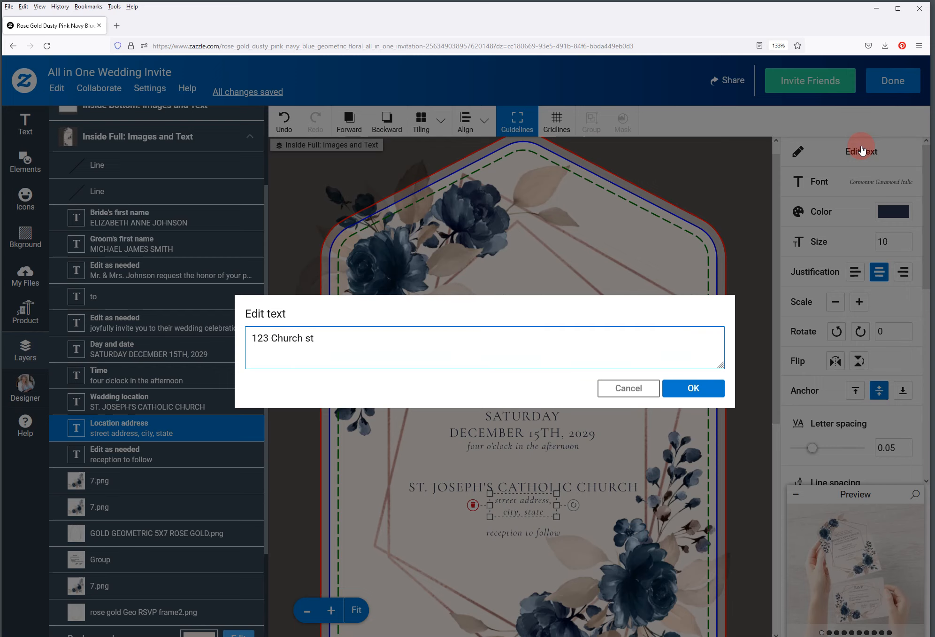
type("St Louis, Missouriy")
key("BackSpace")
left_click(707, 388)
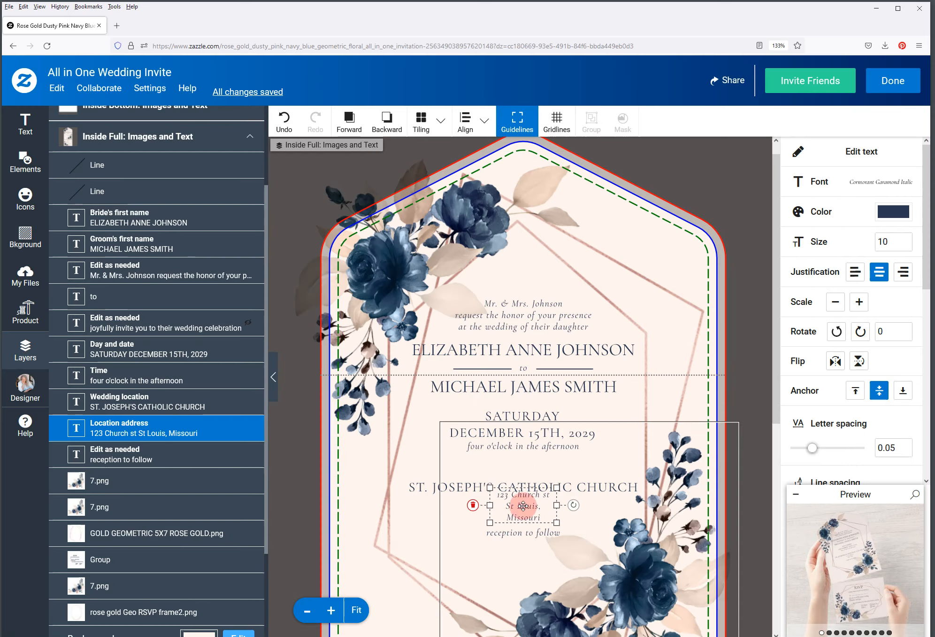
left_click_drag(522, 502, 391, 508)
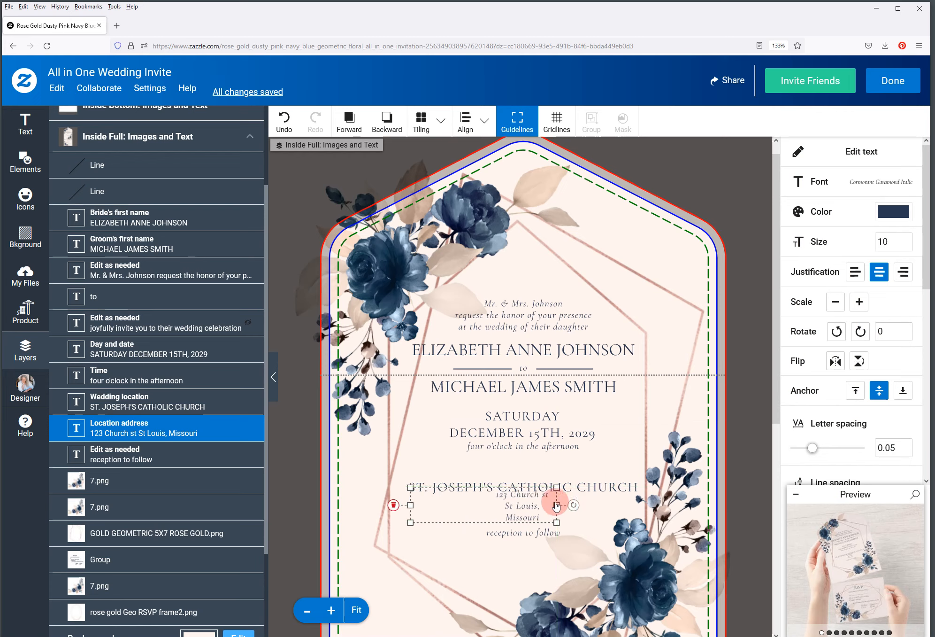
left_click_drag(557, 504, 637, 505)
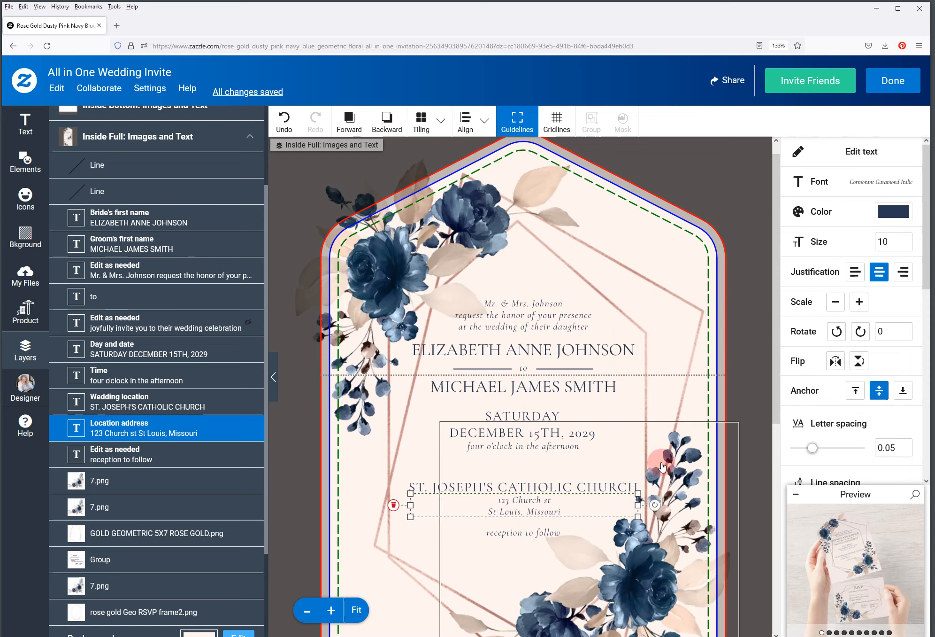
Reword the reception line to 'dinner and dancing to follow' and widen it to one row
left_click(515, 535)
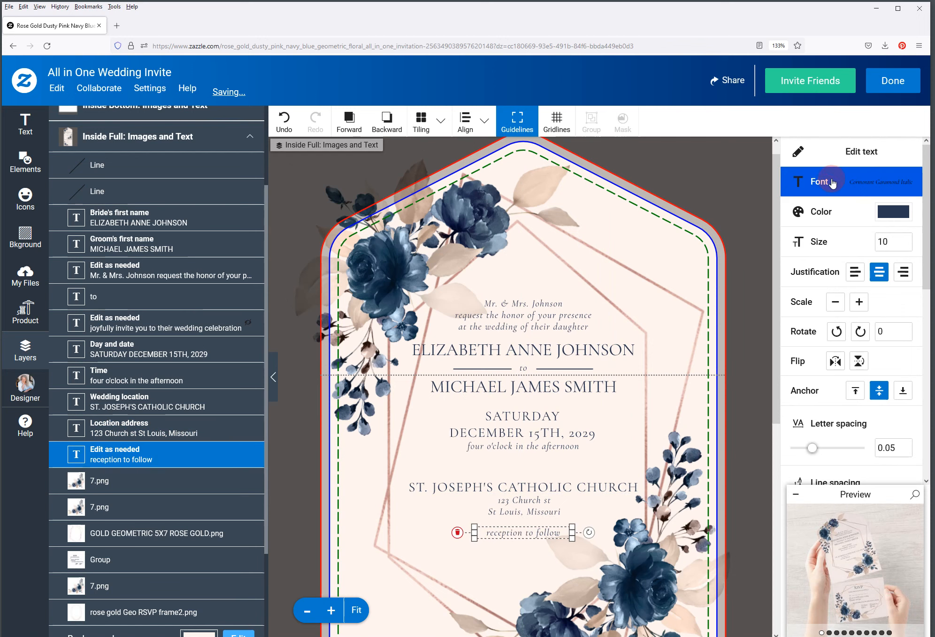
left_click(838, 163)
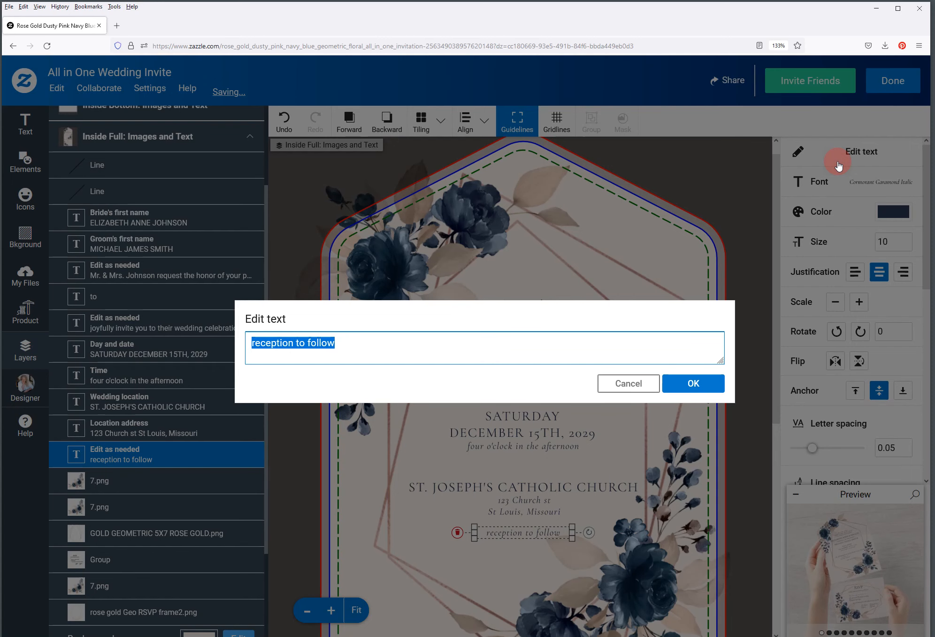
type("dinner and ")
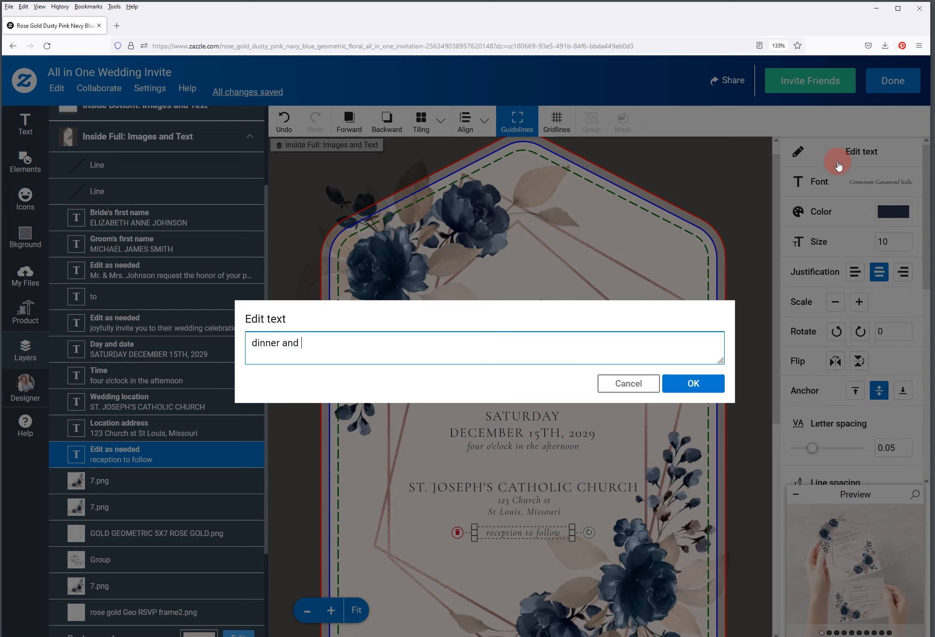
type("dancing to follow")
left_click(680, 382)
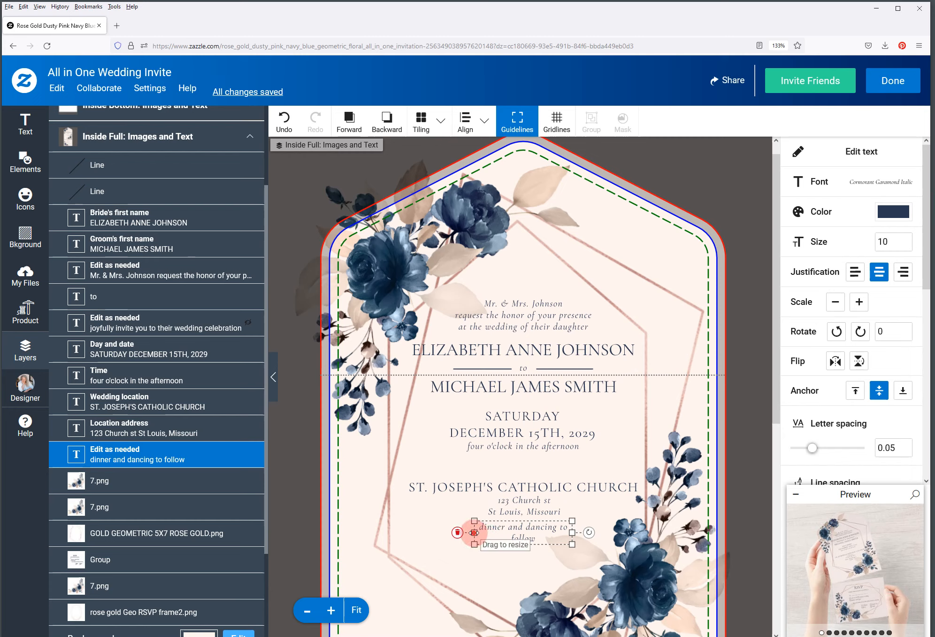
left_click_drag(474, 532, 409, 532)
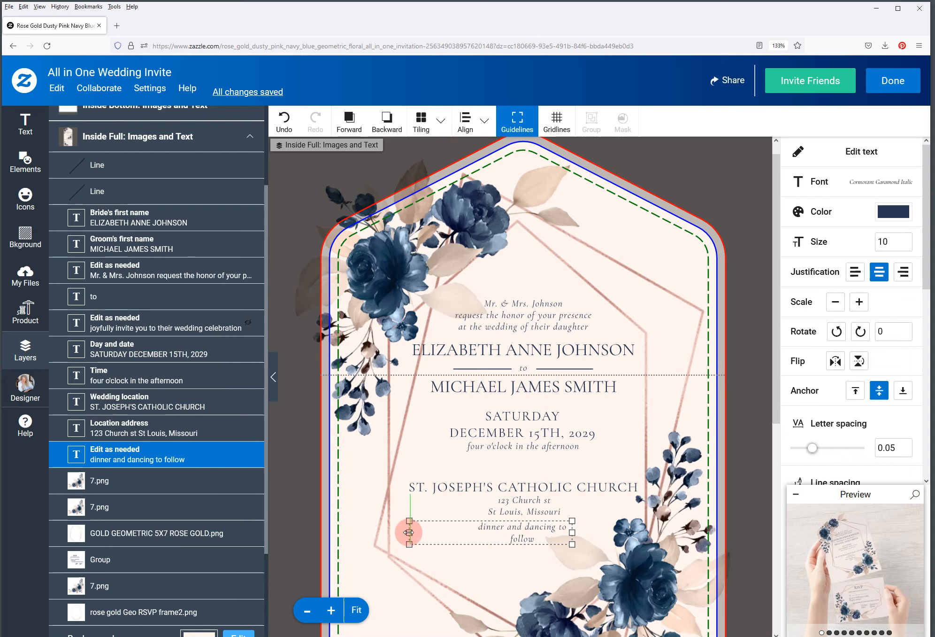
left_click_drag(572, 532, 632, 532)
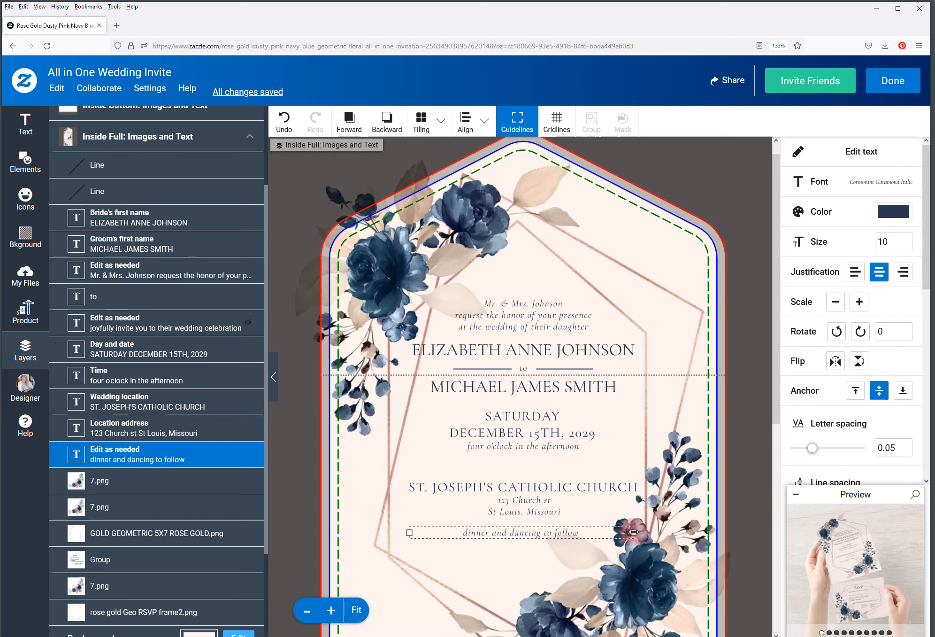
Select the dinner, address and church lines together and nudge them up
left_click_drag(634, 532, 638, 533)
left_click(165, 433, "shift")
left_click(166, 408, "shift")
key("Up")
key("Up")
key("Up")
key("Up")
key("Up")
key("Up")
key("Up")
key("Up")
key("Up")
key("Up")
key("Up")
key("Up")
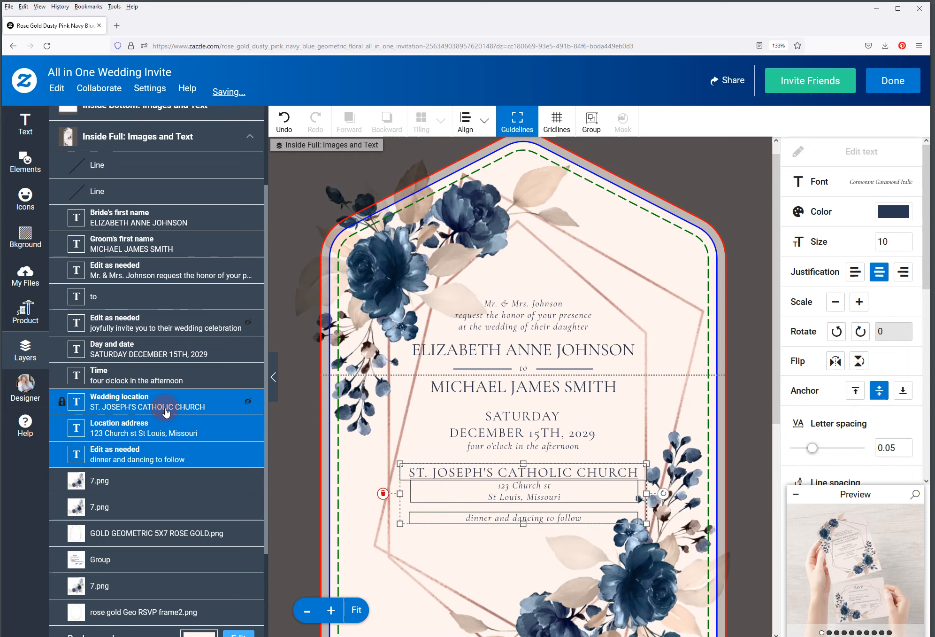
Nudge the church, address and dinner lines up two more steps, then deselect
key("Up")
key("Up")
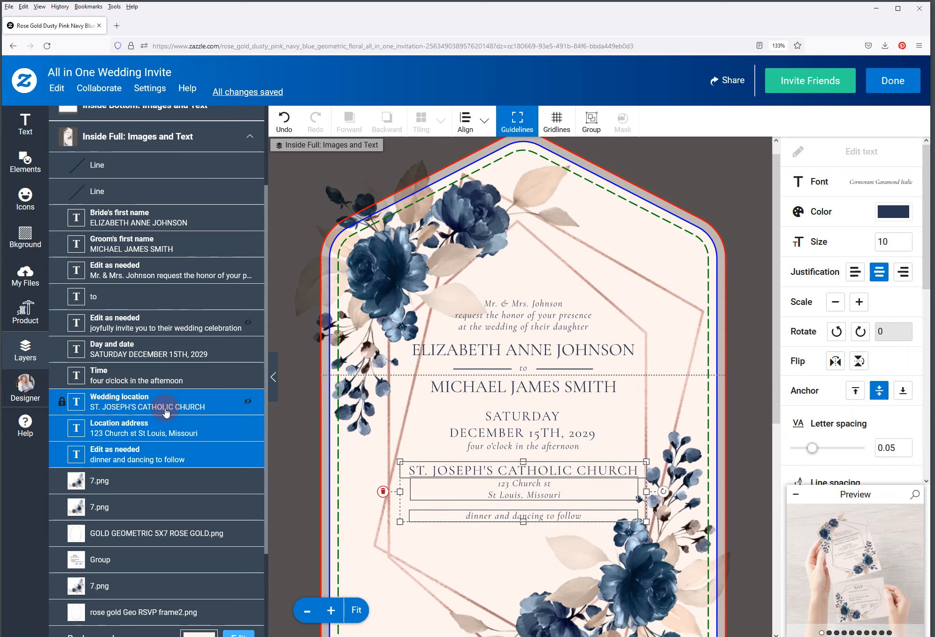
key("Up")
key("Up")
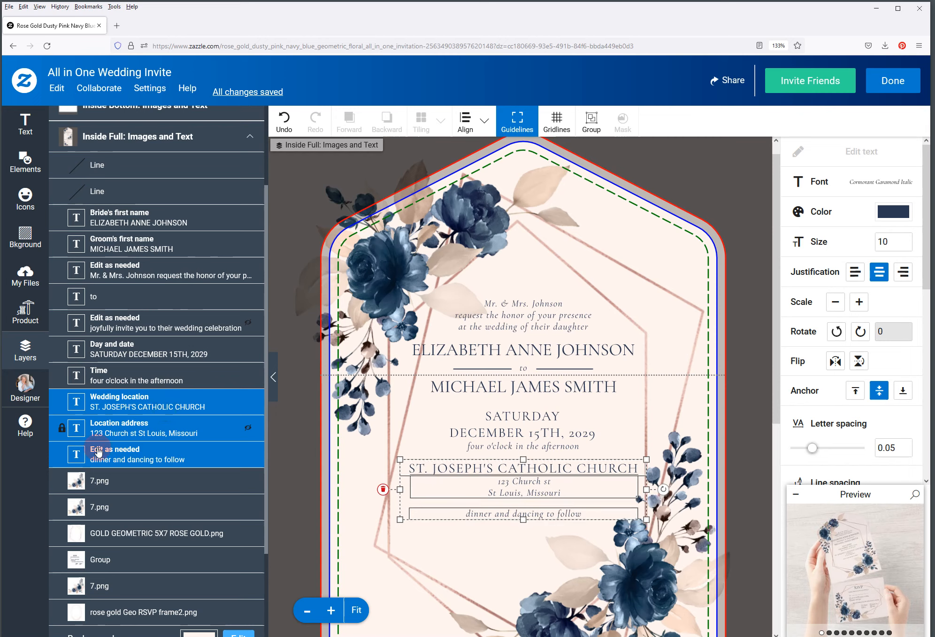
left_click(292, 445)
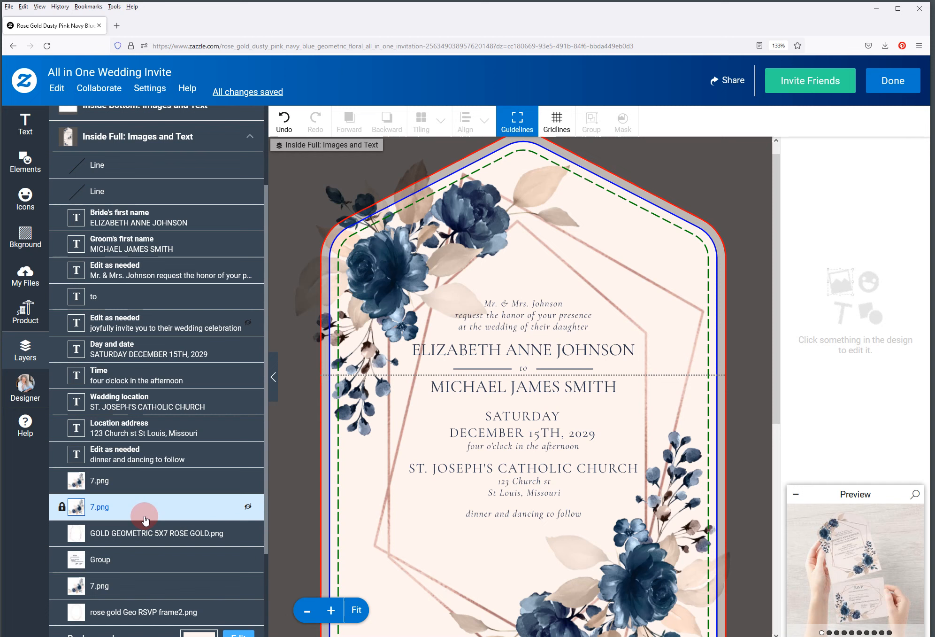
Scale up the GOLD GEOMETRIC 5X7 ROSE GOLD.png frame, re-centre it, and check the preview
left_click(140, 533)
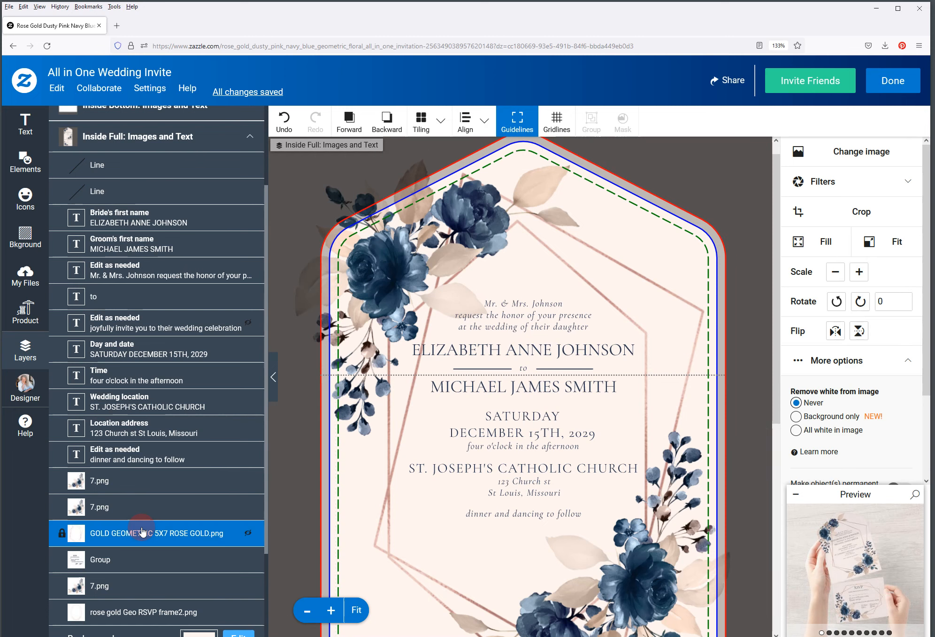
left_click(858, 276)
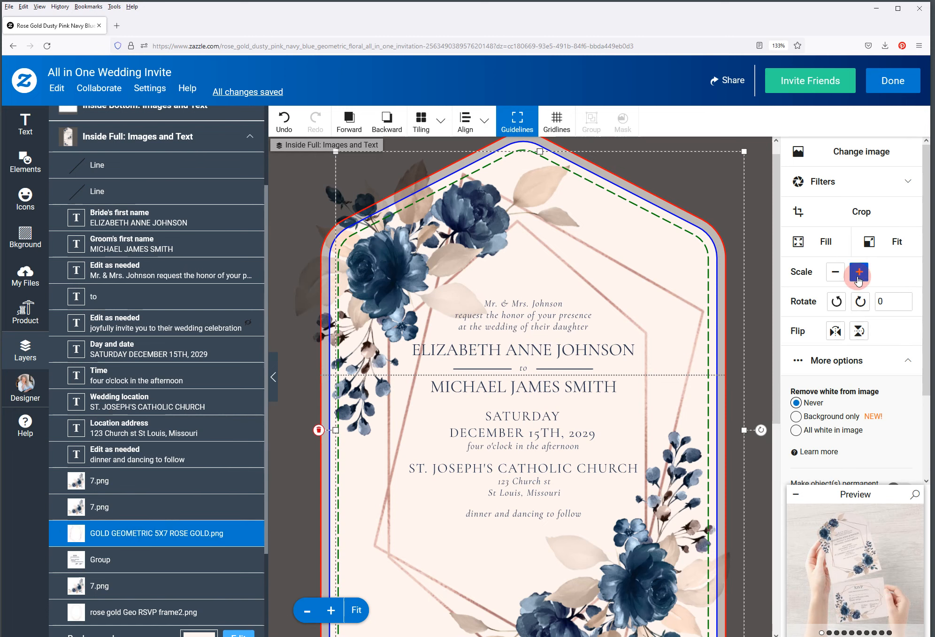
left_click(857, 277)
left_click(838, 277)
left_click(858, 277)
left_click(858, 277)
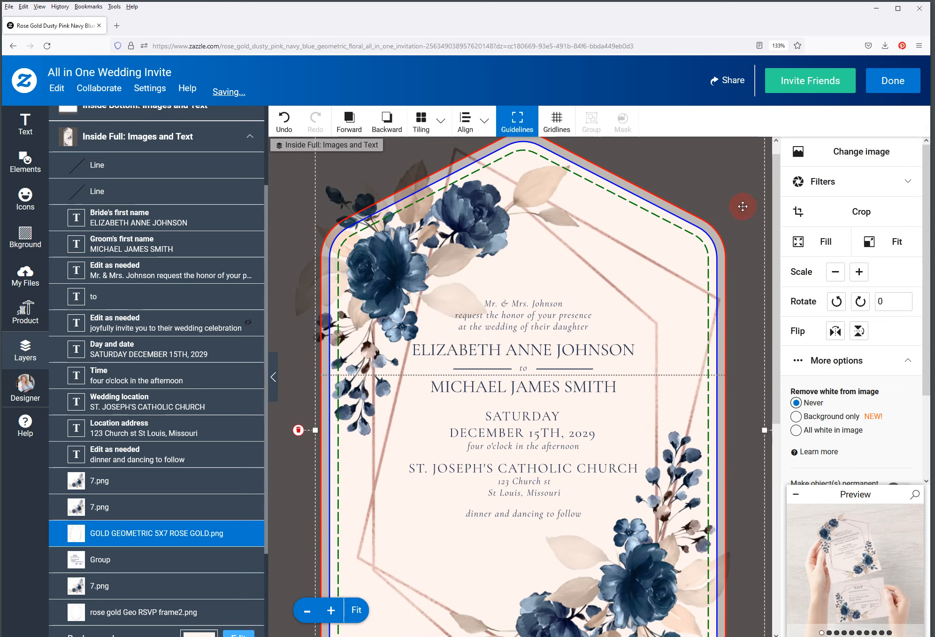
left_click_drag(747, 202, 744, 206)
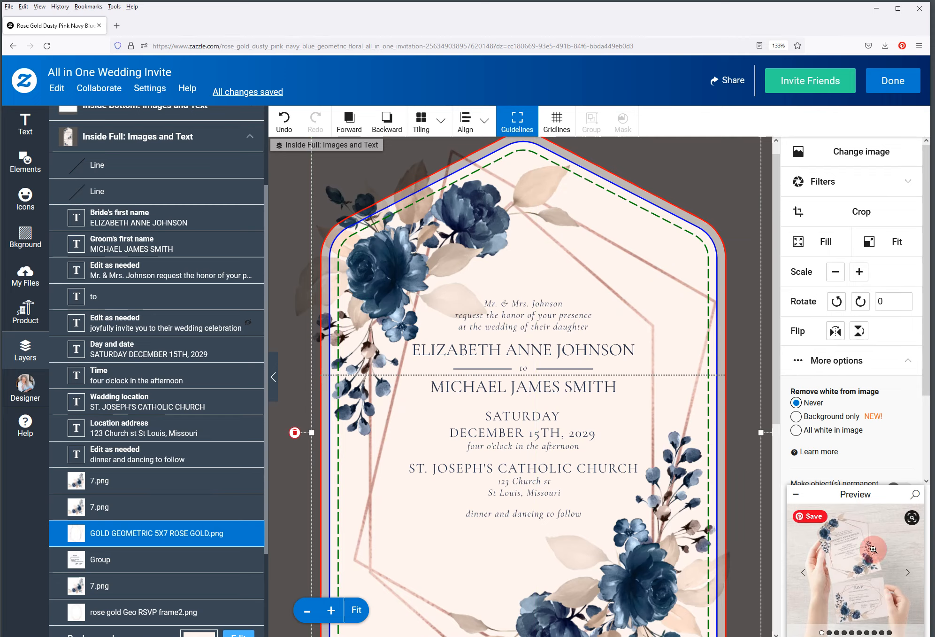
left_click(852, 559)
left_click(910, 79)
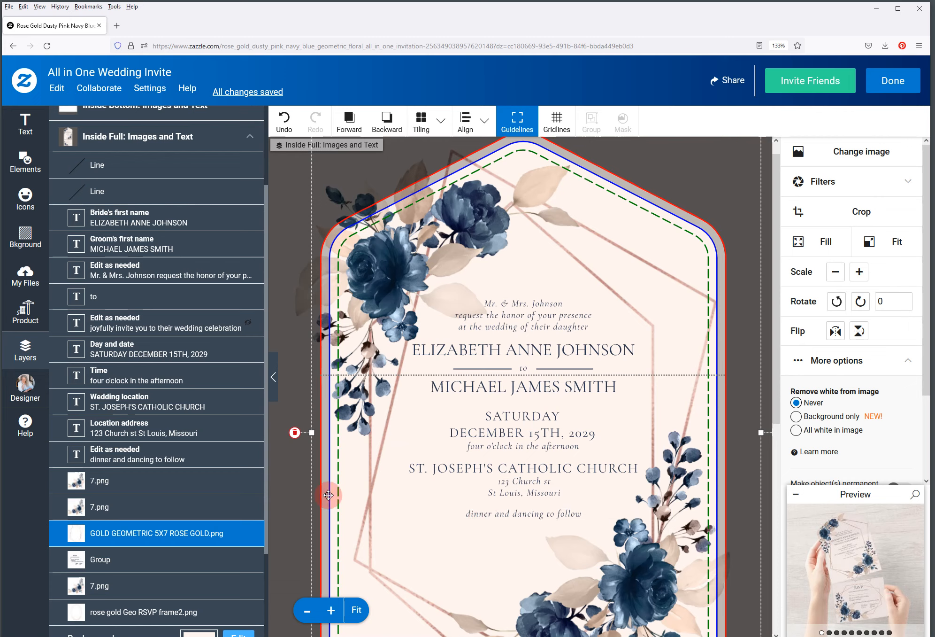
Hide the 'dinner and dancing to follow' layer, then select the address and church layers
left_click(191, 455)
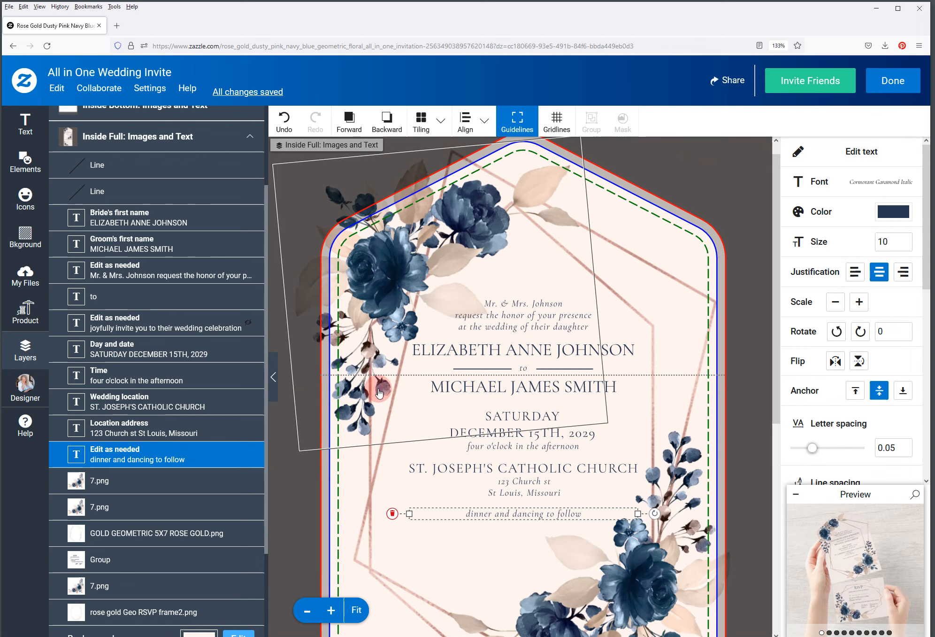
left_click(249, 456)
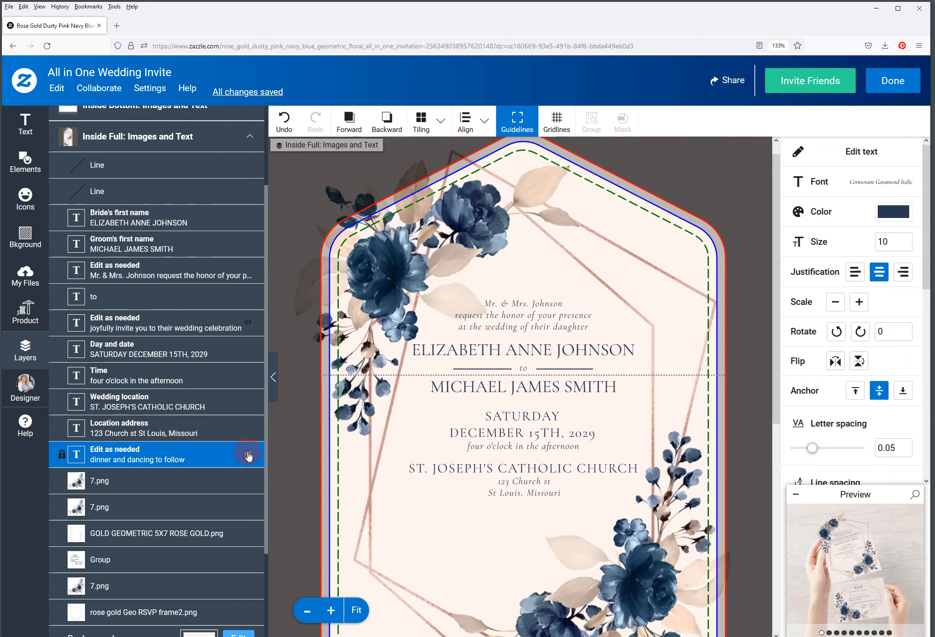
left_click(162, 427)
left_click(152, 408, "shift")
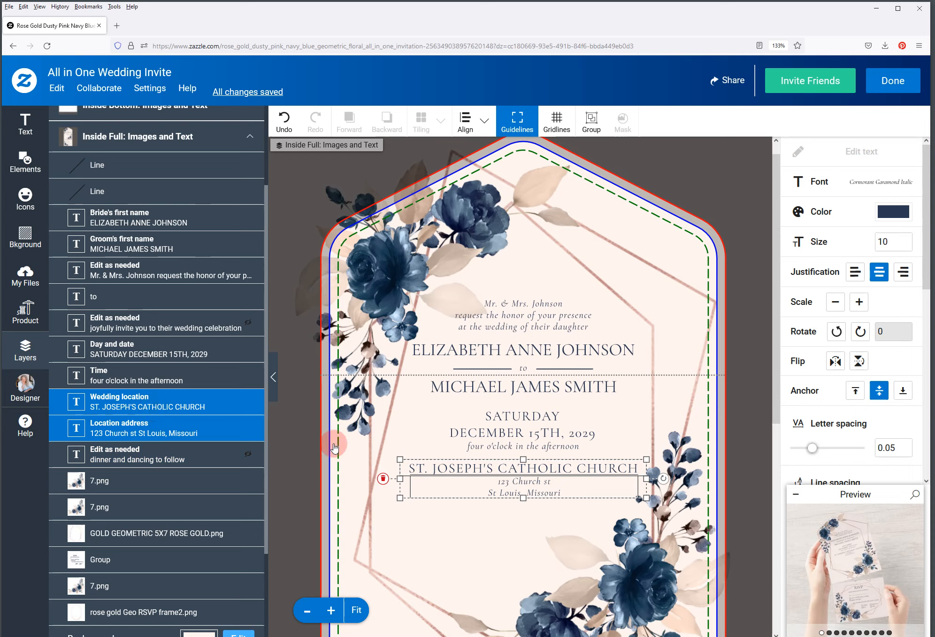